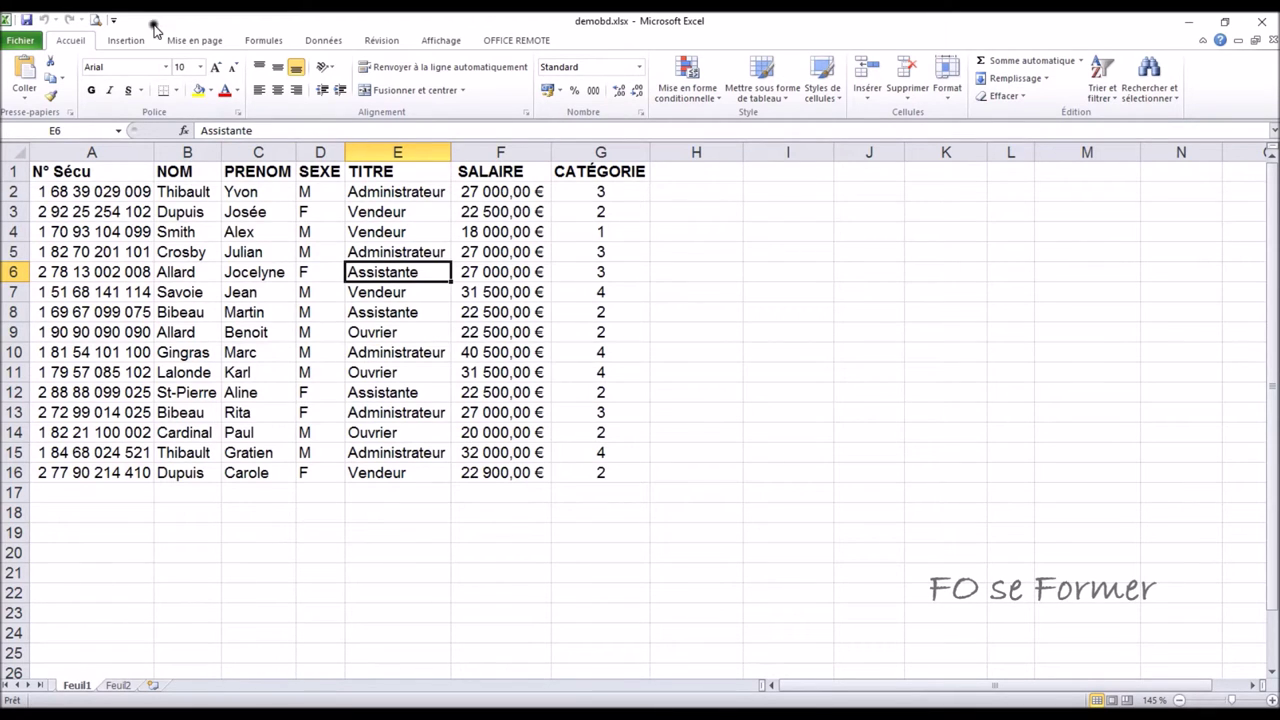
Step: Start a pivot table from range Feuil1!$A$1:$G$16, placed on a new worksheet
click(121, 41)
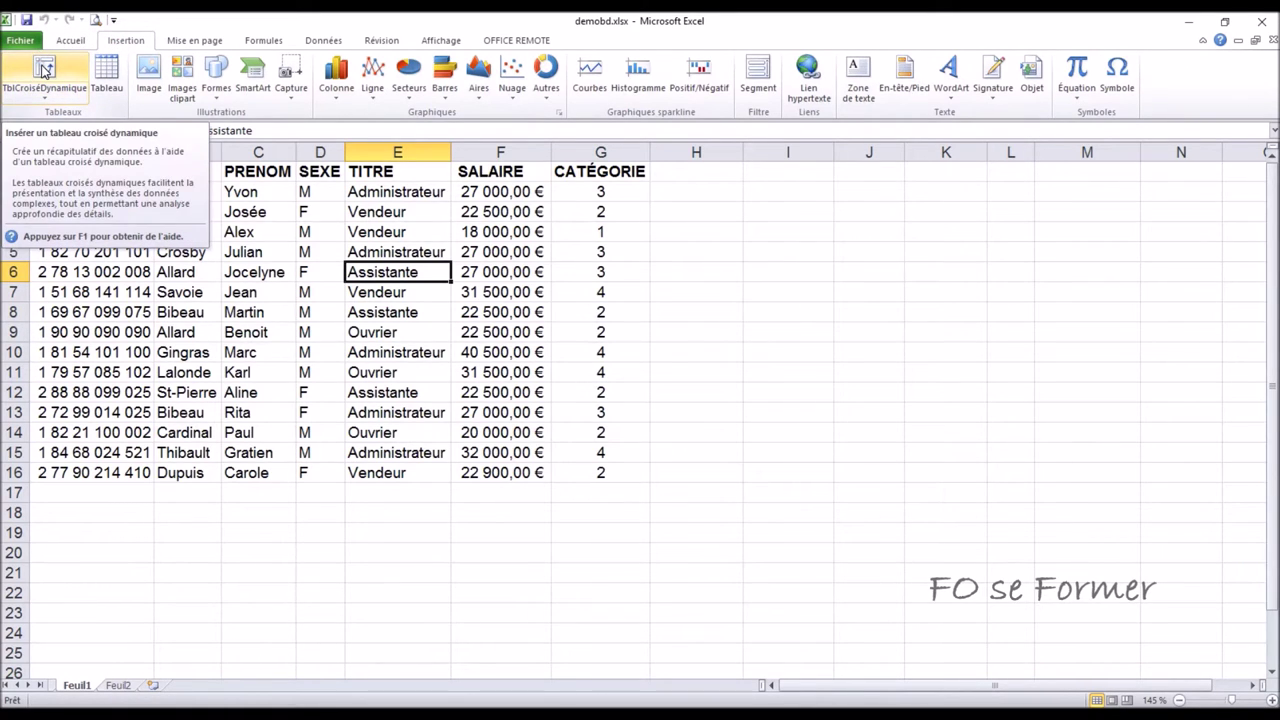
click(43, 68)
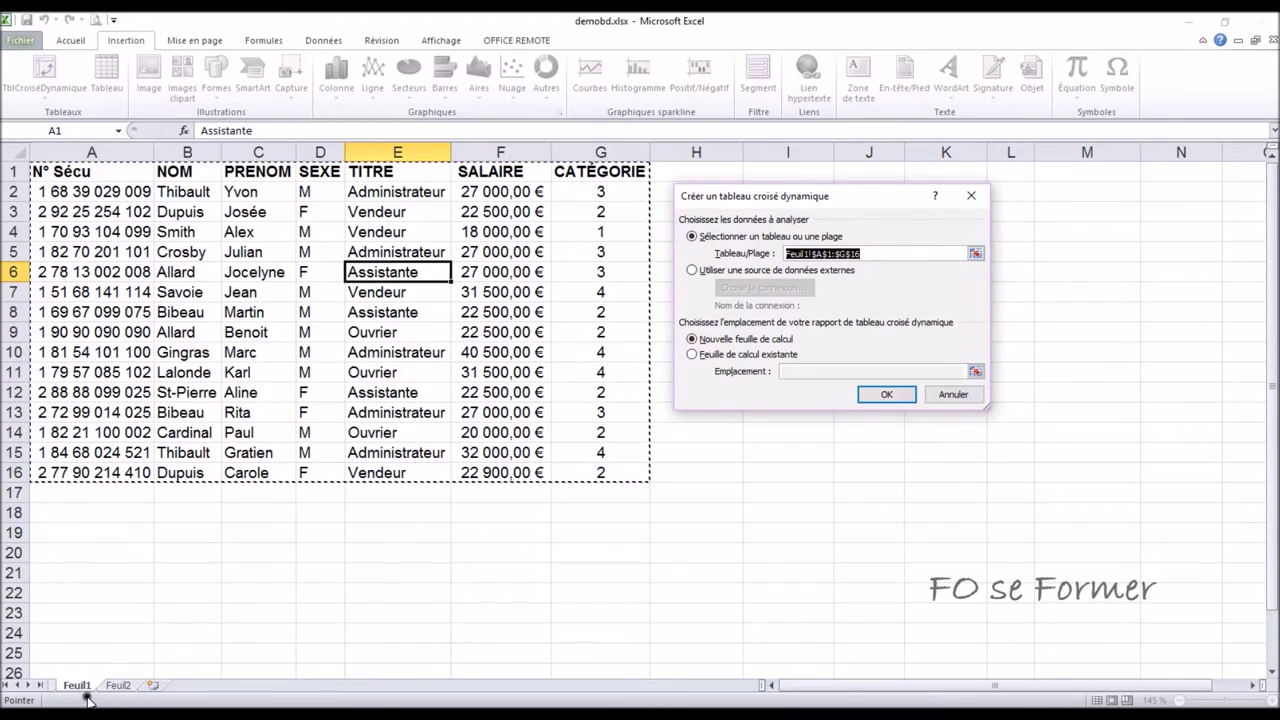
Step: Confirm to create the empty Tableau croisé dynamique1 on new sheet Feuil3
click(886, 394)
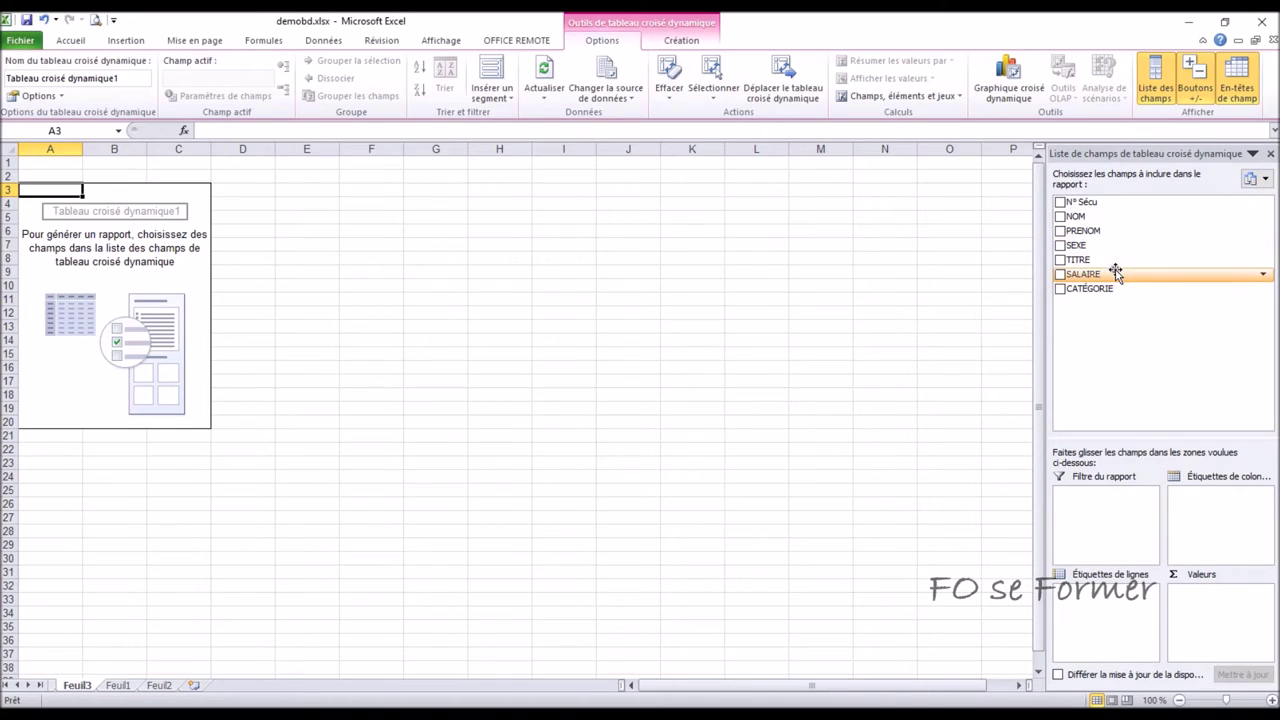
click(118, 686)
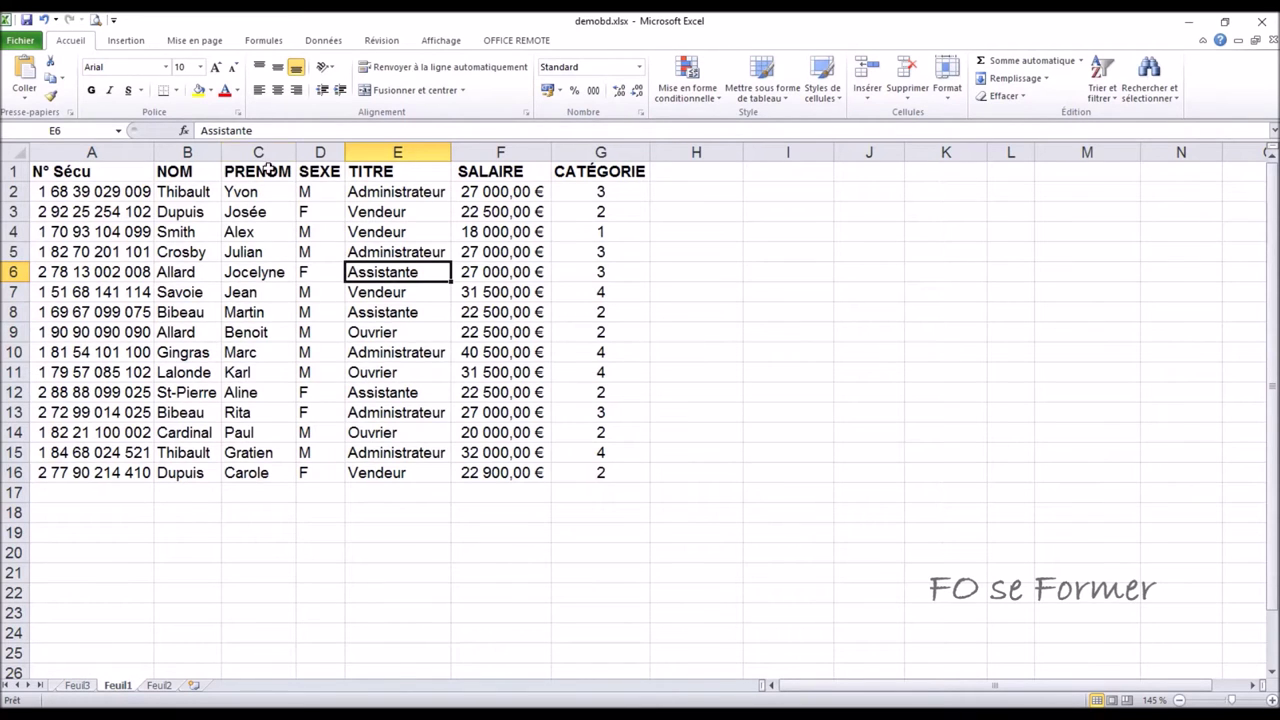
click(78, 686)
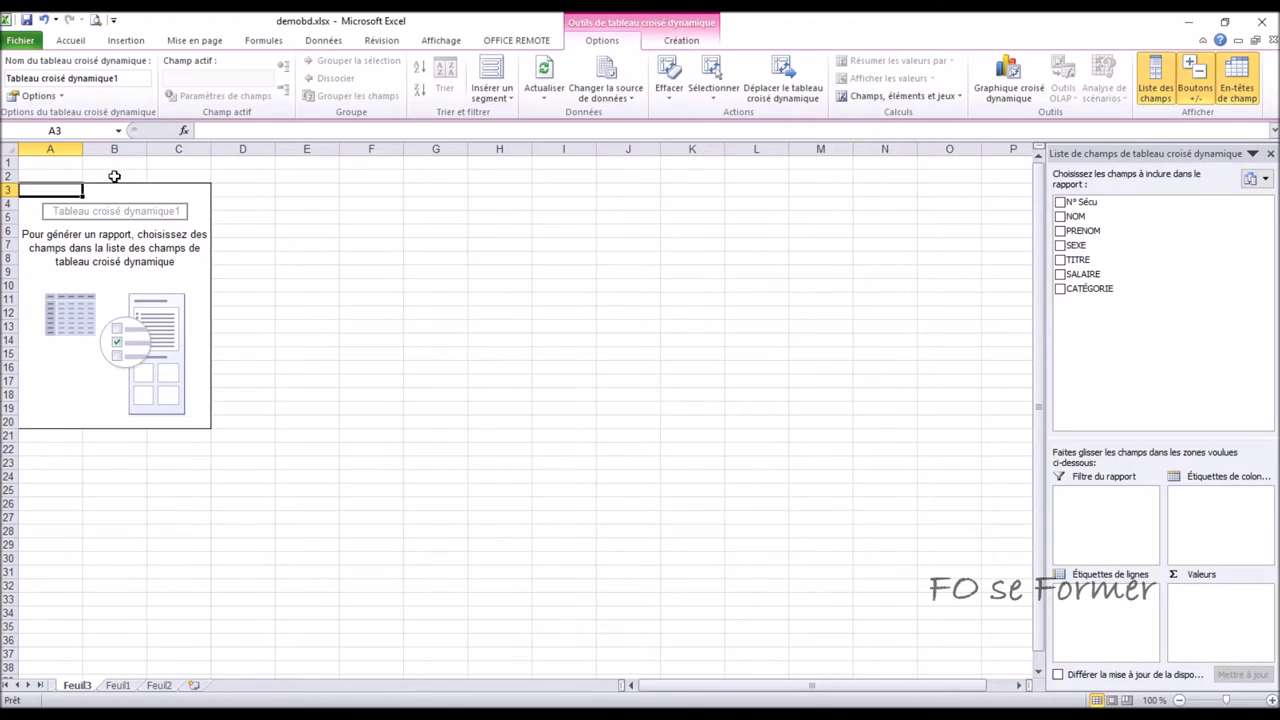
click(393, 289)
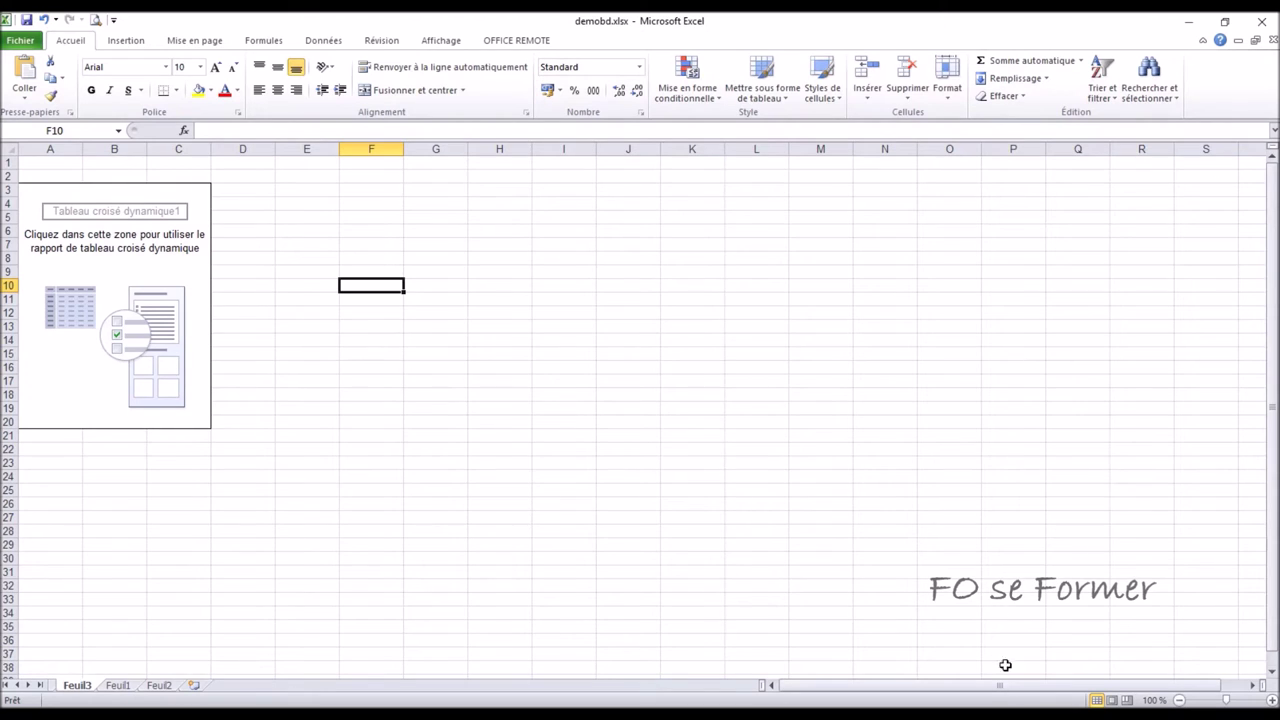
click(102, 255)
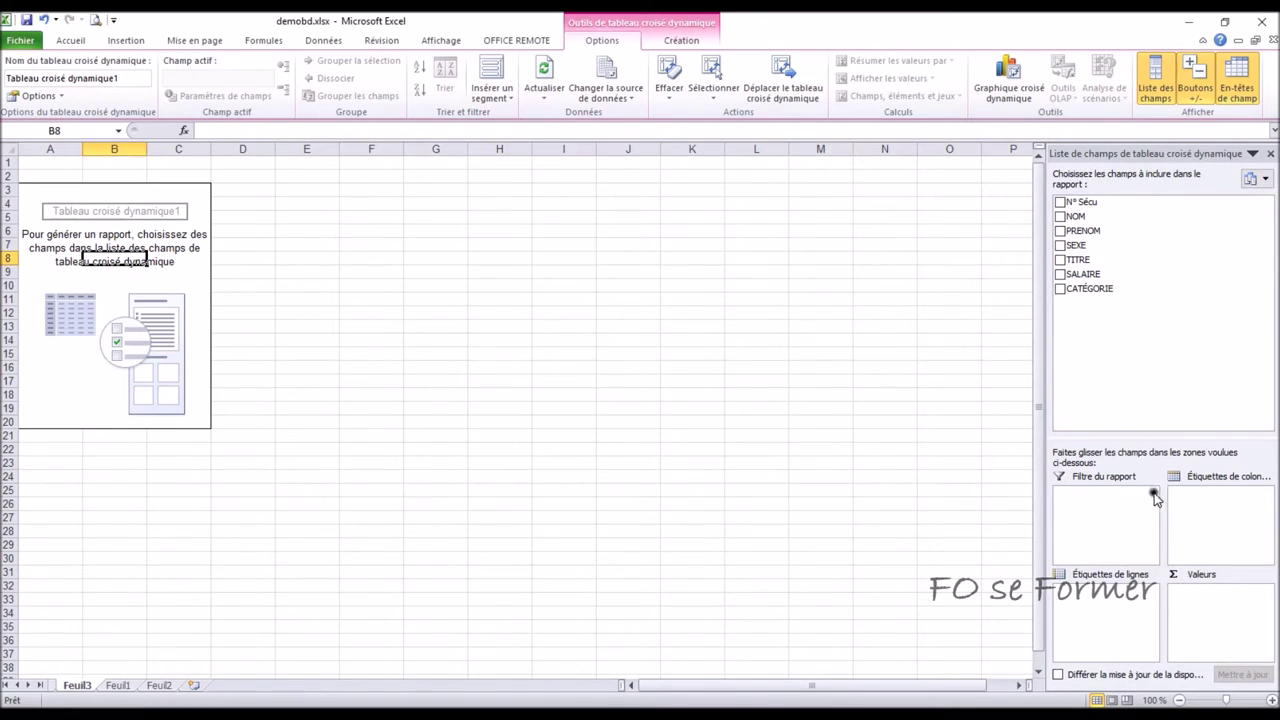
click(1060, 274)
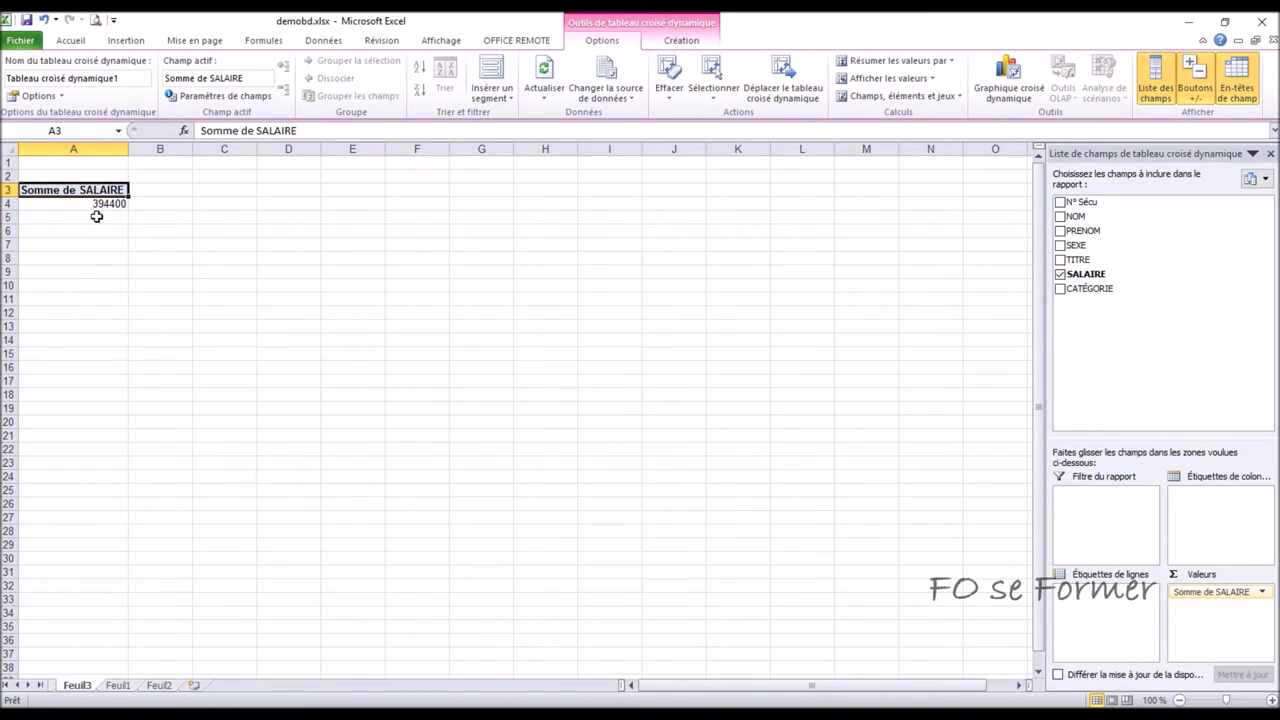
Step: Add TITRE as row labels and SALAIRE as summed values, grand total 394400
click(1060, 260)
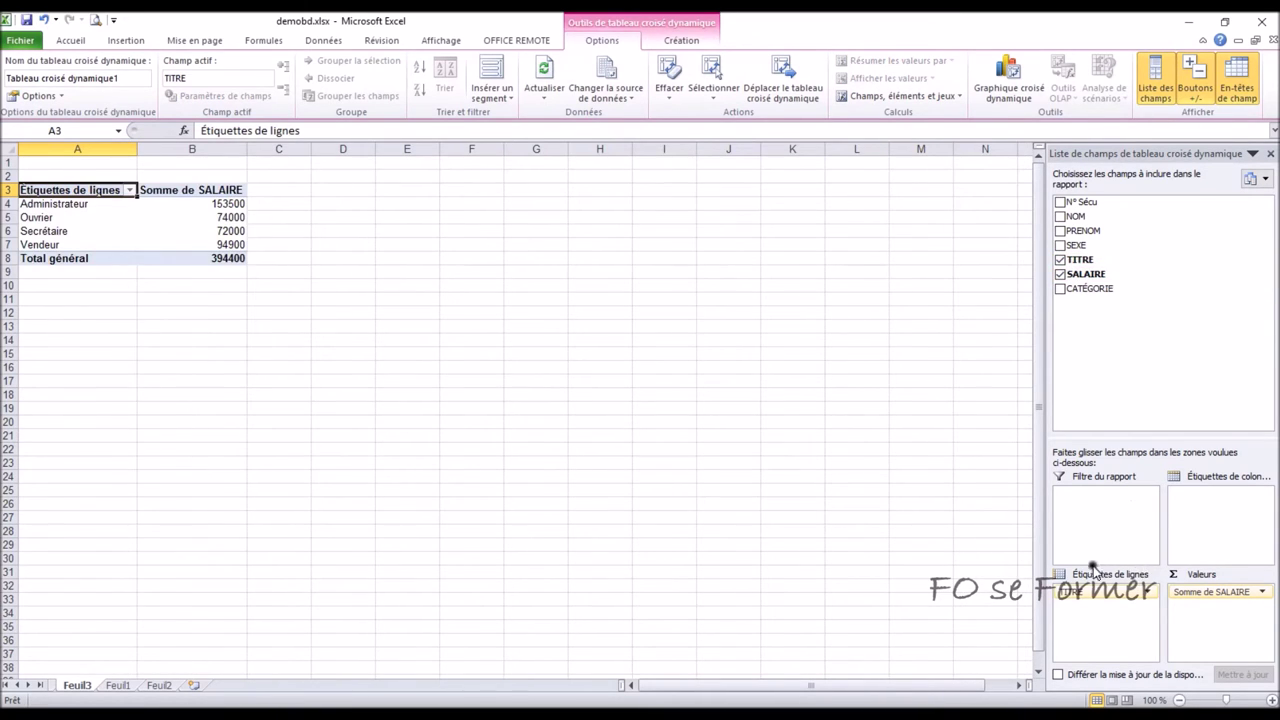
drag(1055, 602, 190, 410)
drag(41, 167, 43, 208)
Step: Add SEXE to the row labels above TITRE, giving F 121900 and M 272500
click(1060, 246)
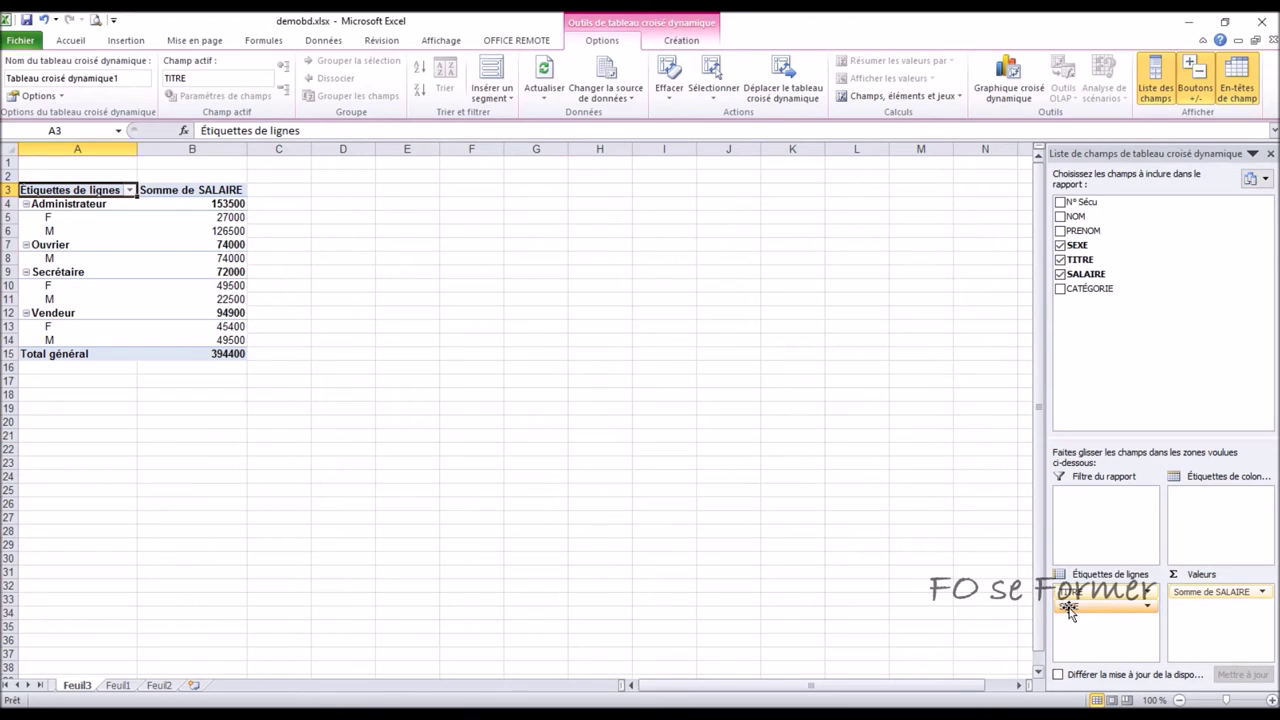
drag(1079, 609, 1079, 609)
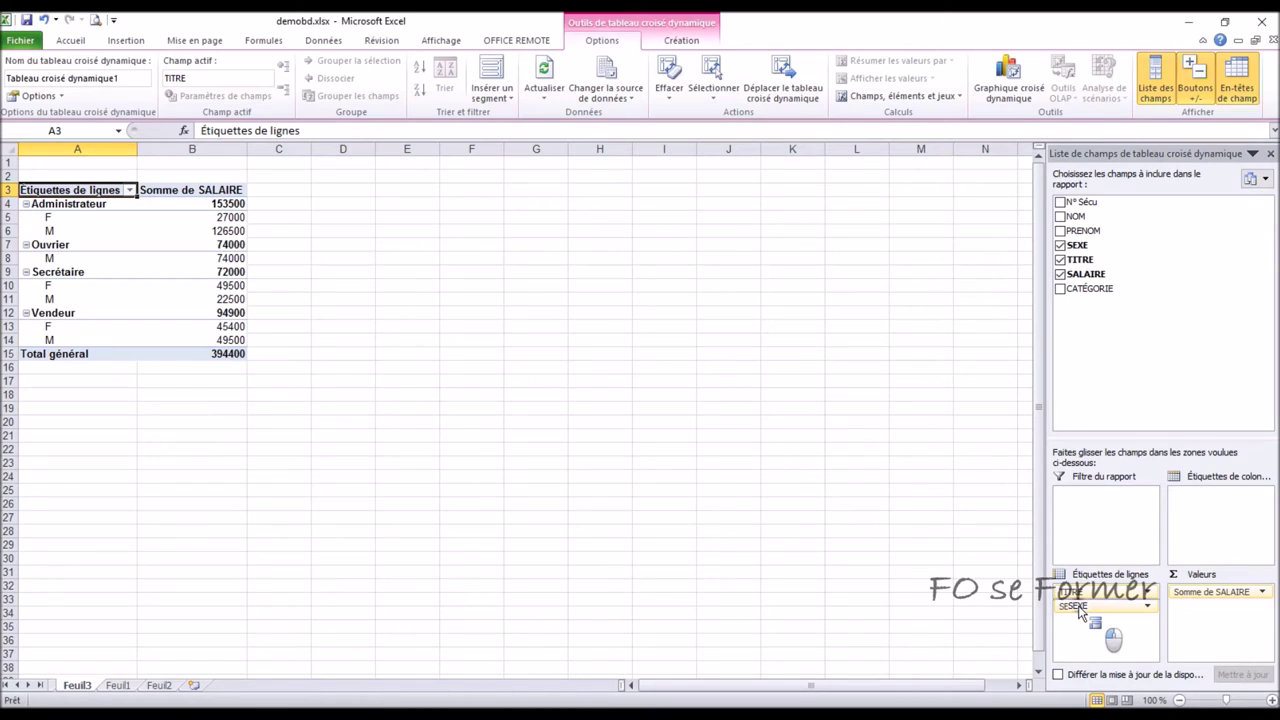
drag(1079, 609, 1083, 592)
drag(1083, 592, 1083, 590)
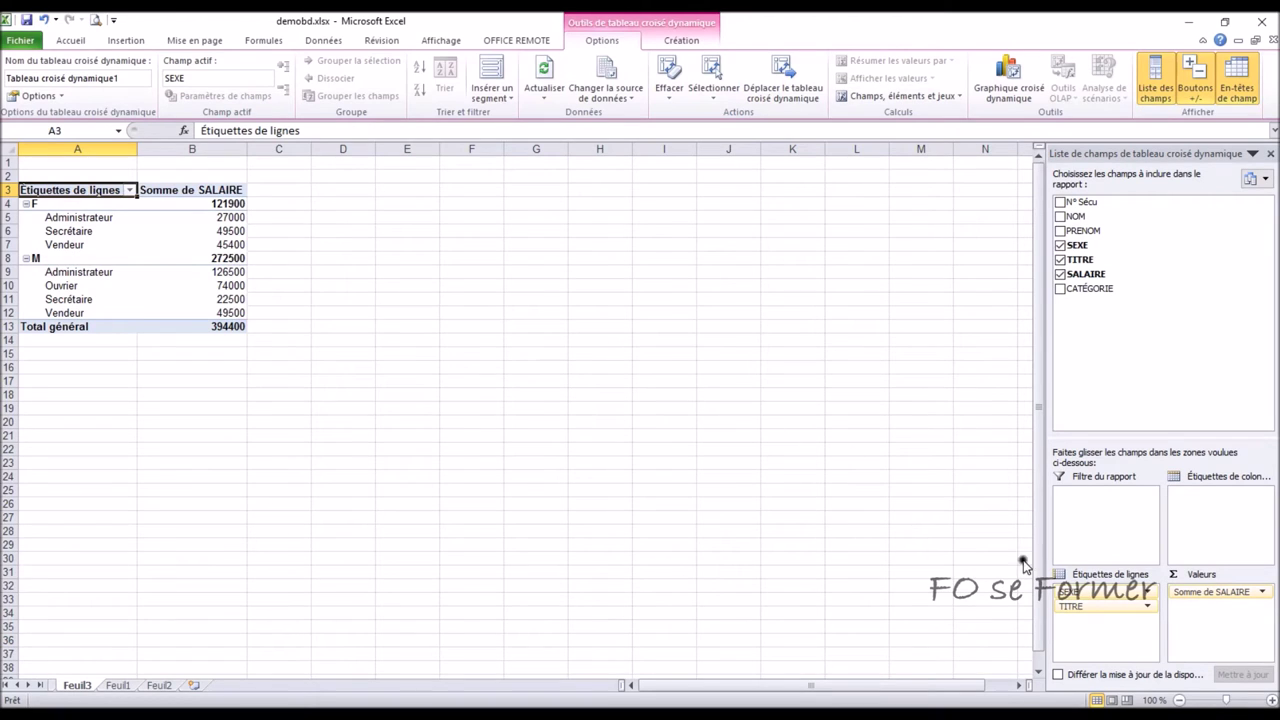
Step: Move SEXE below TITRE in the row labels, then view the Feuil1 data sheet
drag(1080, 593, 1085, 612)
drag(1085, 615, 1082, 594)
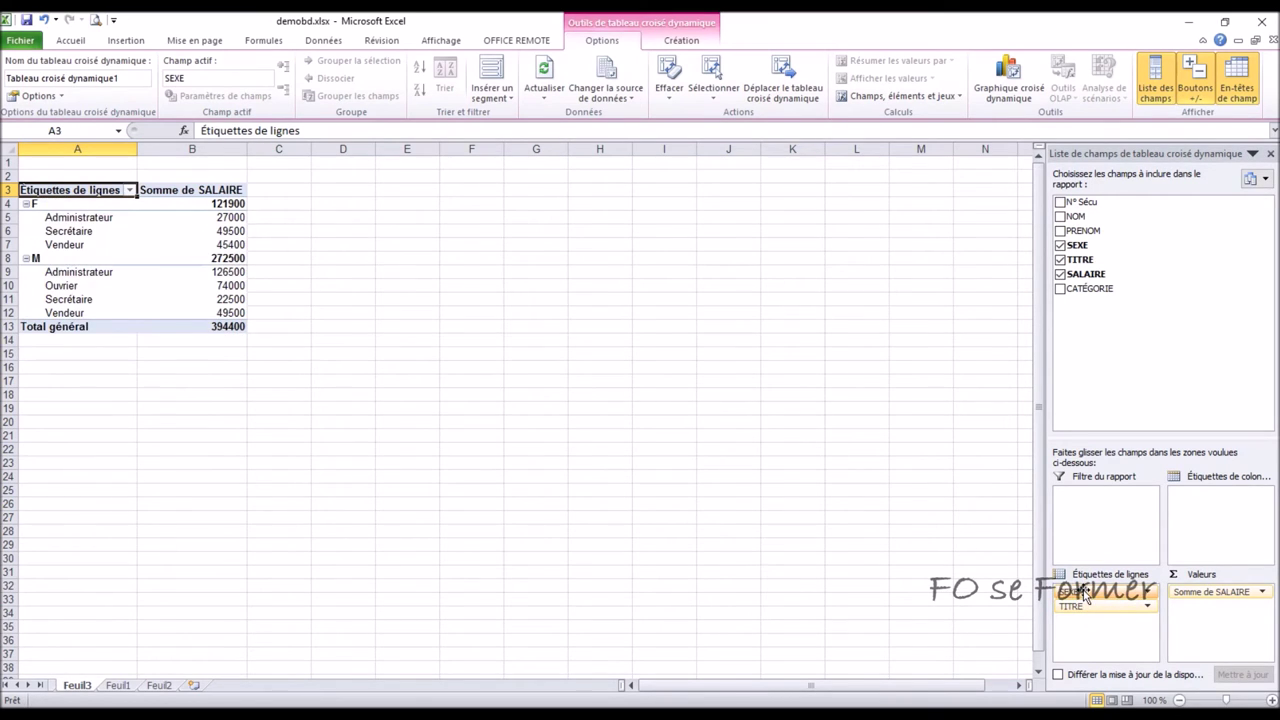
drag(1085, 595, 1085, 617)
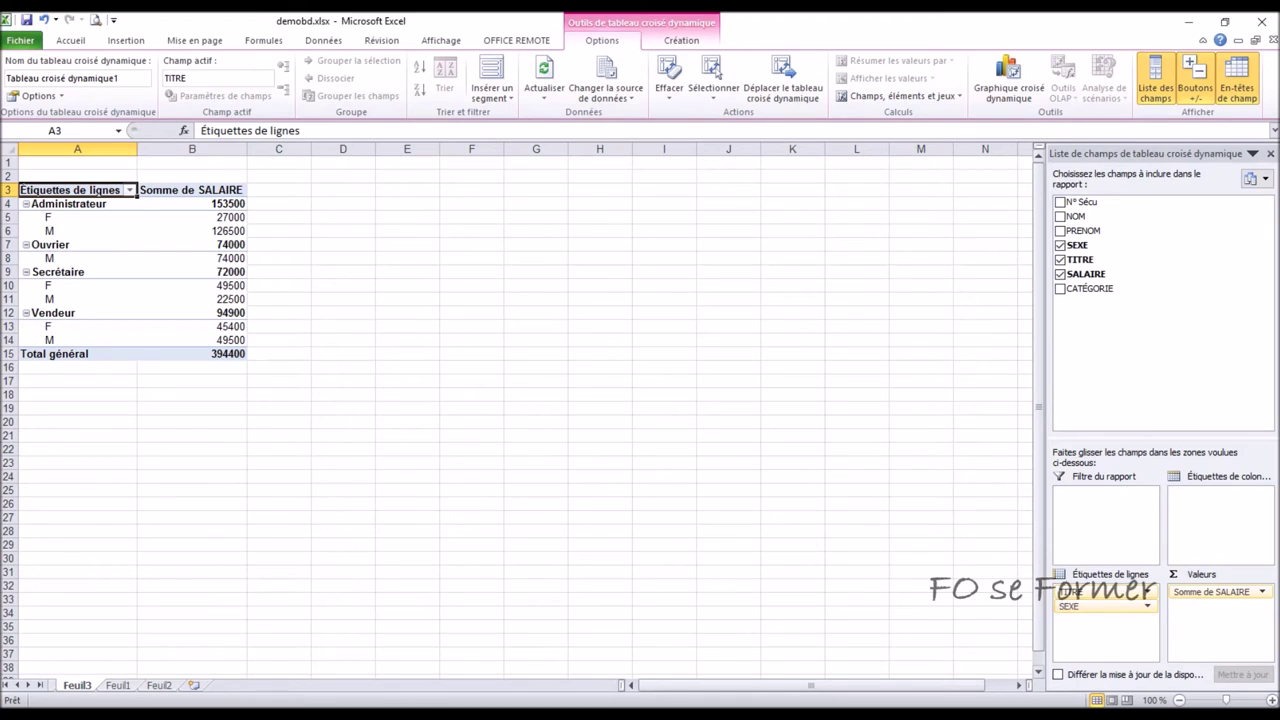
click(117, 686)
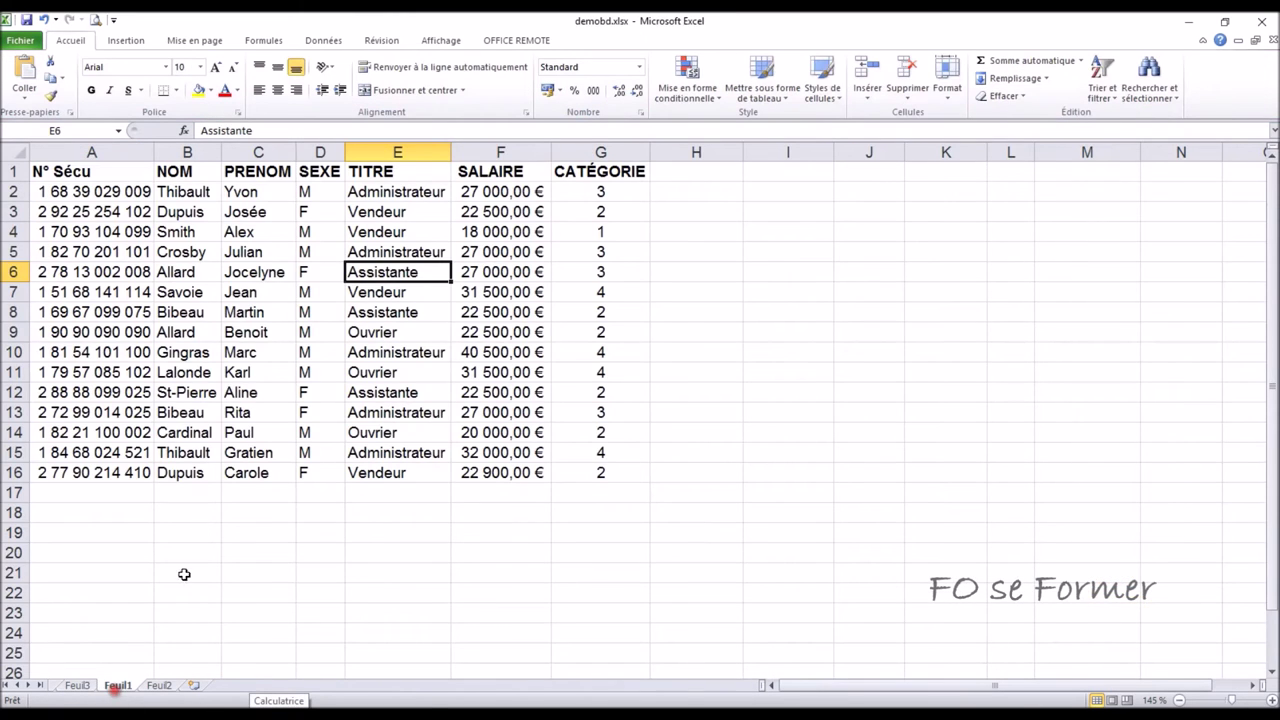
click(272, 312)
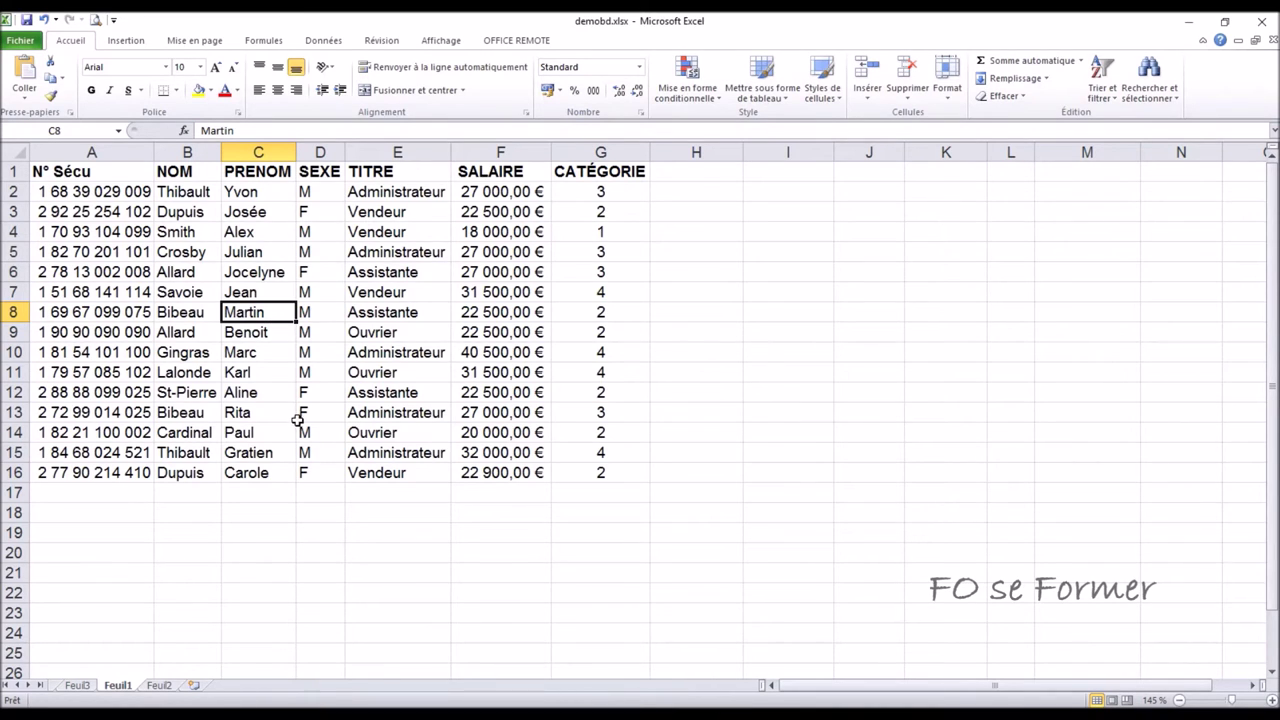
click(78, 686)
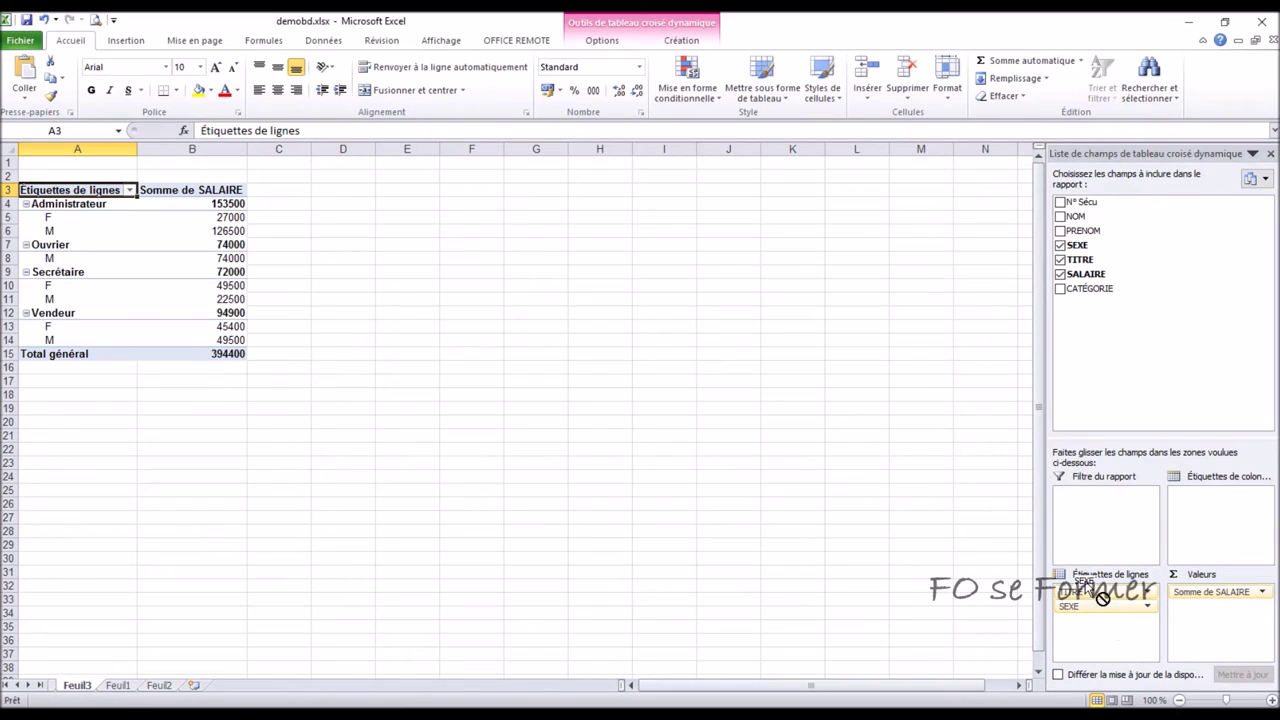
drag(1083, 584, 1093, 600)
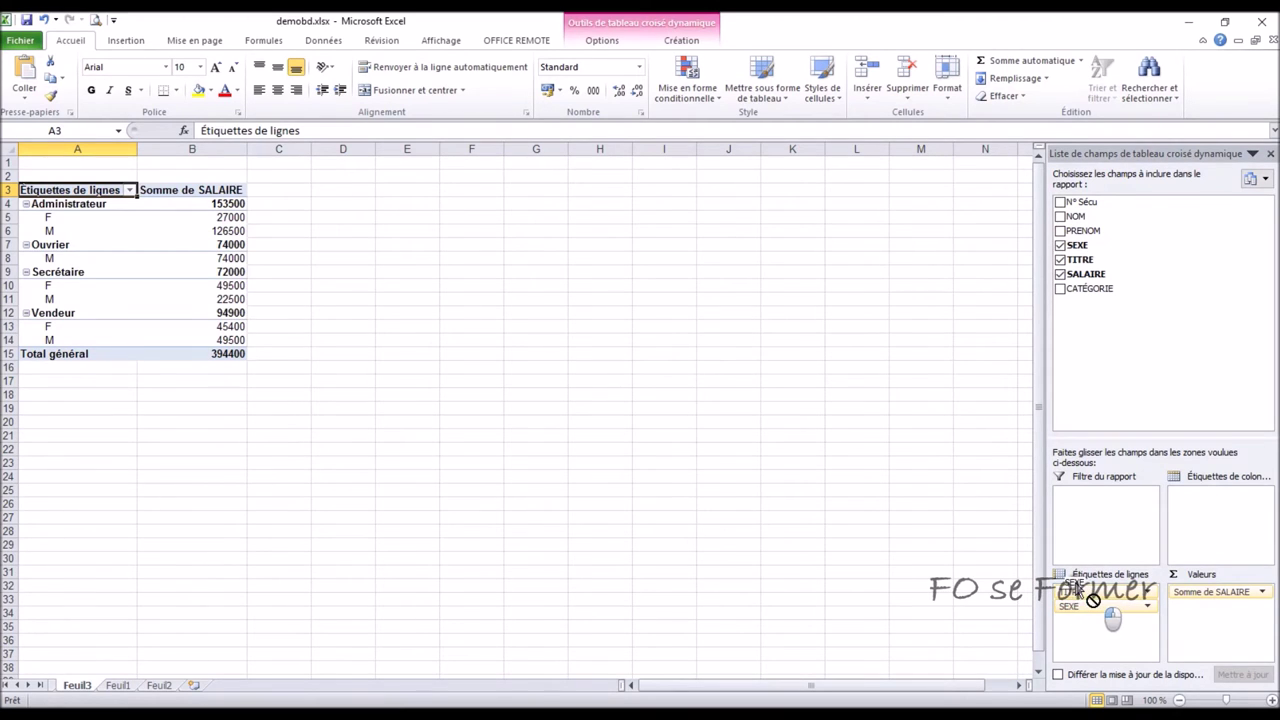
Step: Move SEXE from the row labels into the column labels for F and M columns
drag(1093, 600, 1086, 588)
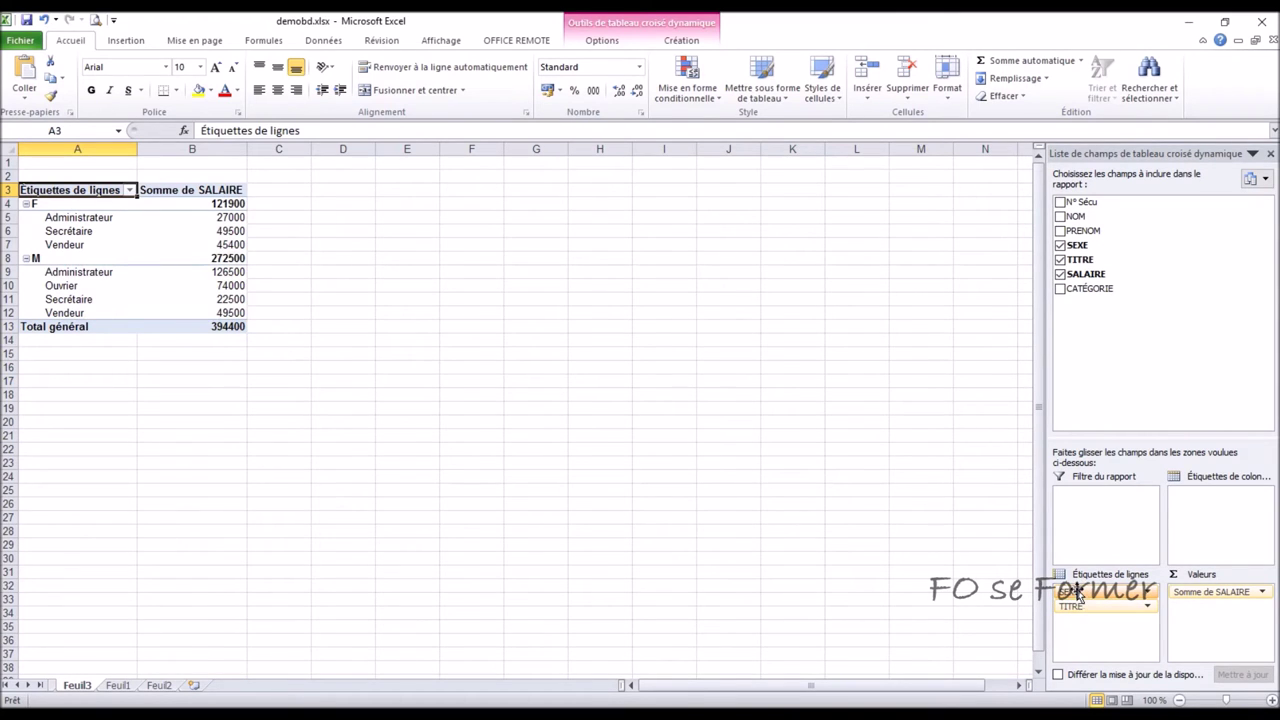
drag(1077, 594, 1218, 517)
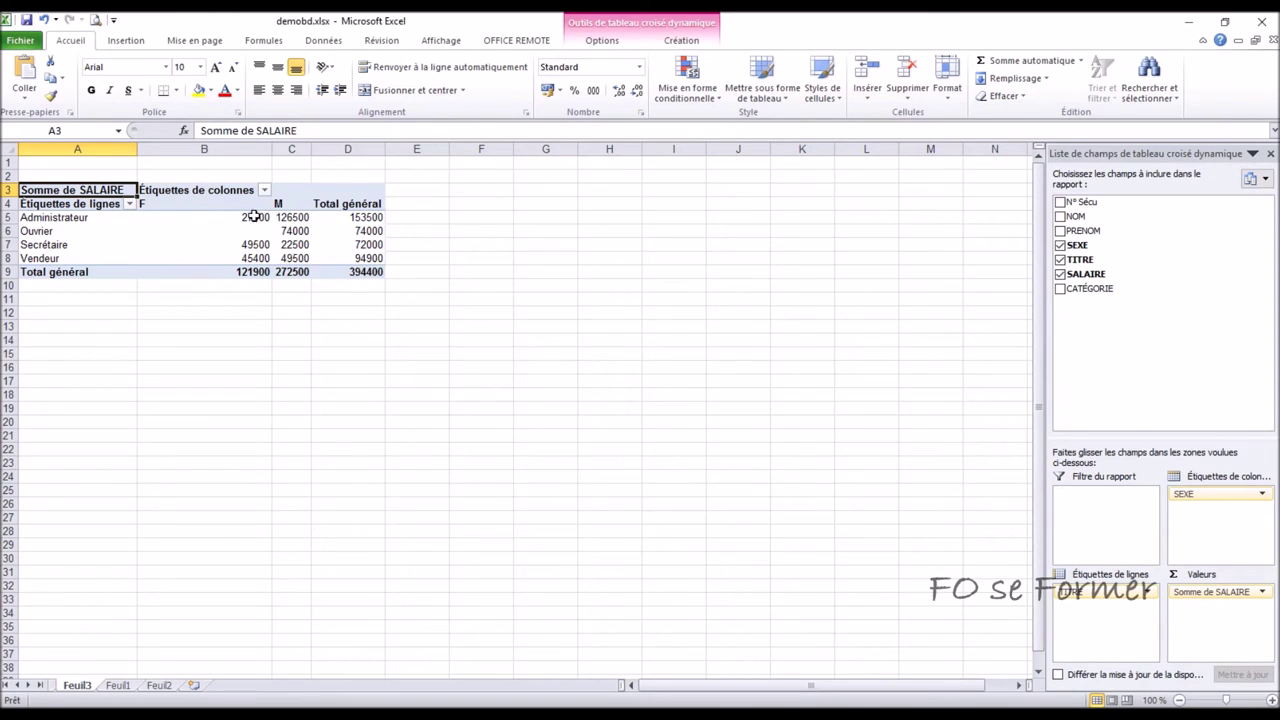
mouse_move(240, 260)
click(214, 229)
mouse_move(219, 219)
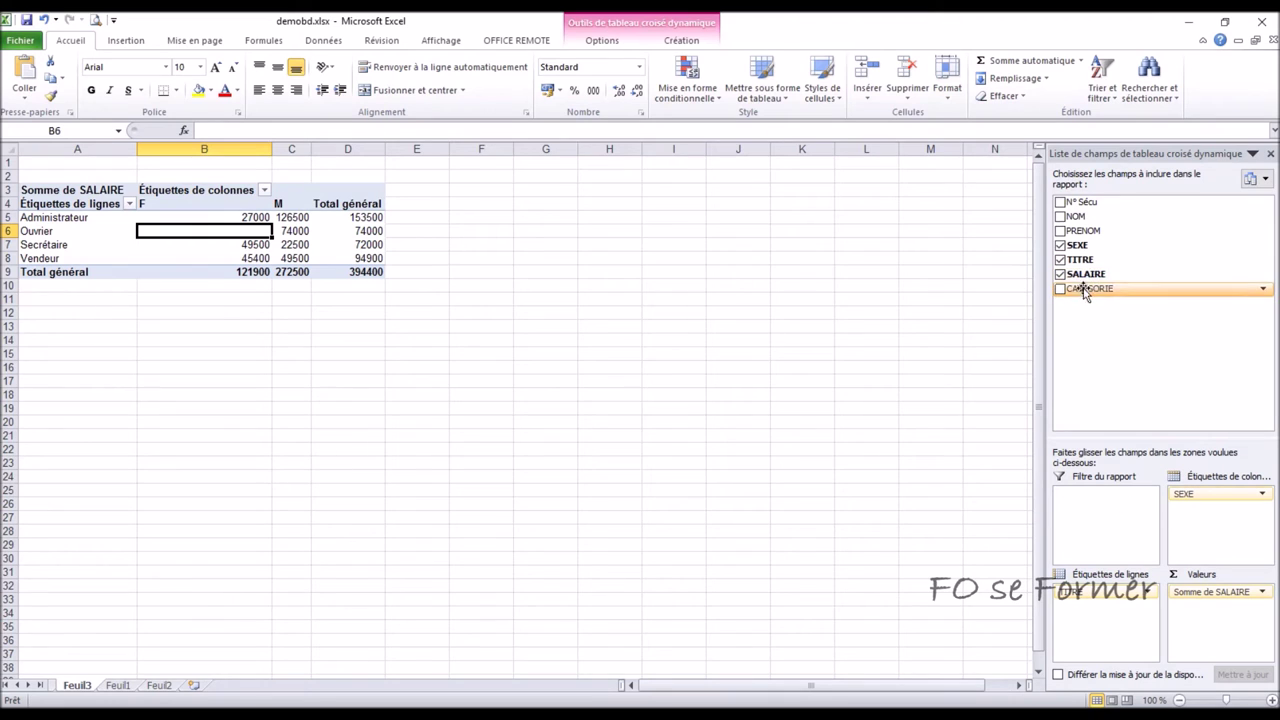
Step: Check the Feuil1 data, then add CATÉGORIE as the pivot's report filter, set to (Tous)
click(117, 686)
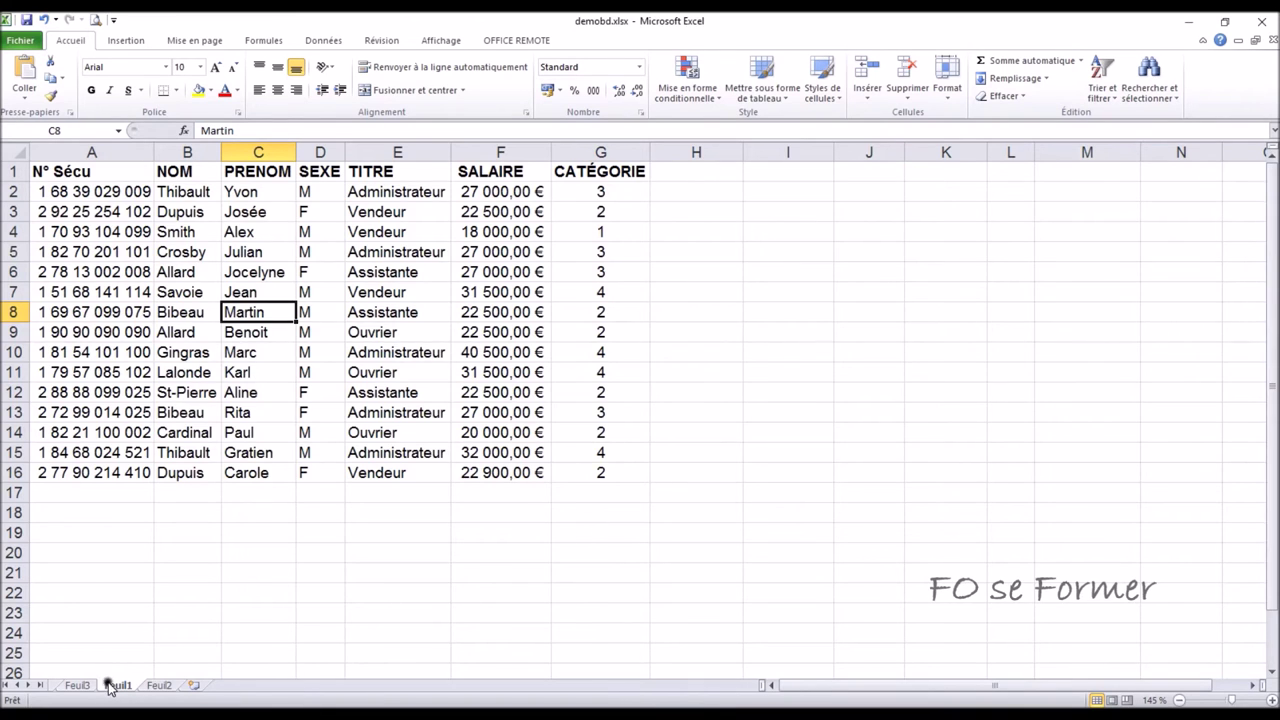
click(78, 686)
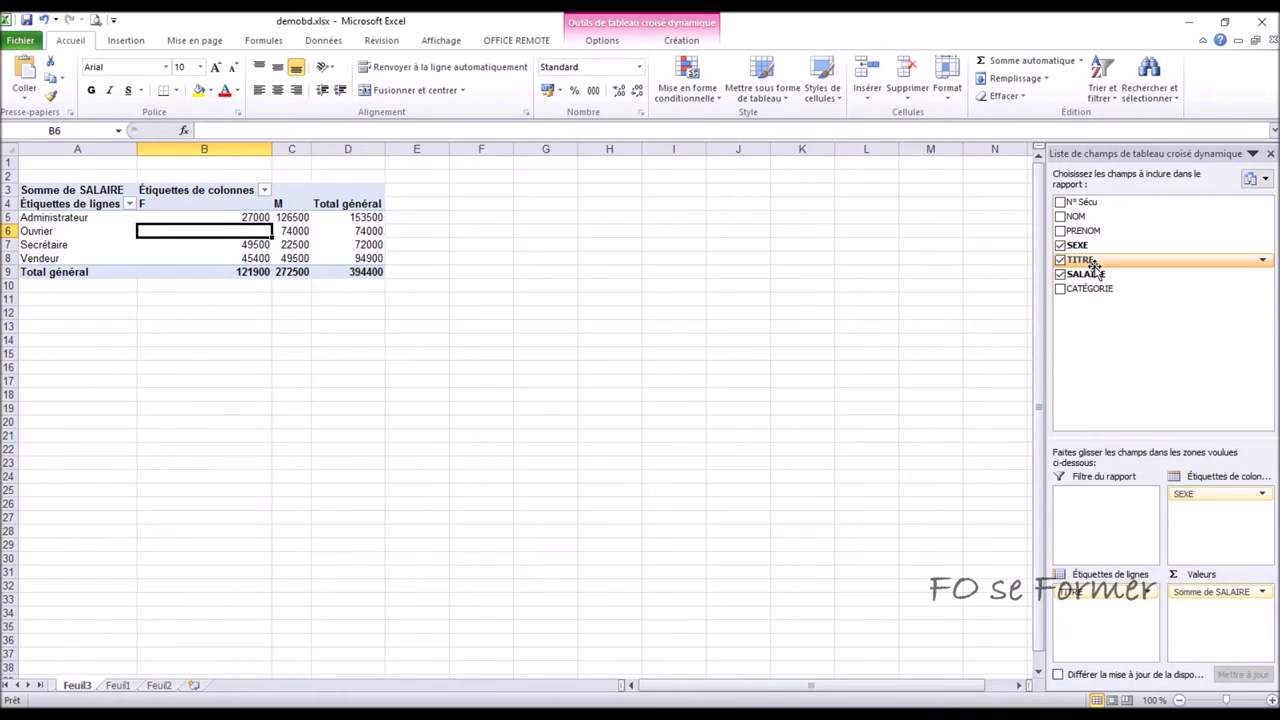
drag(1086, 289, 1092, 502)
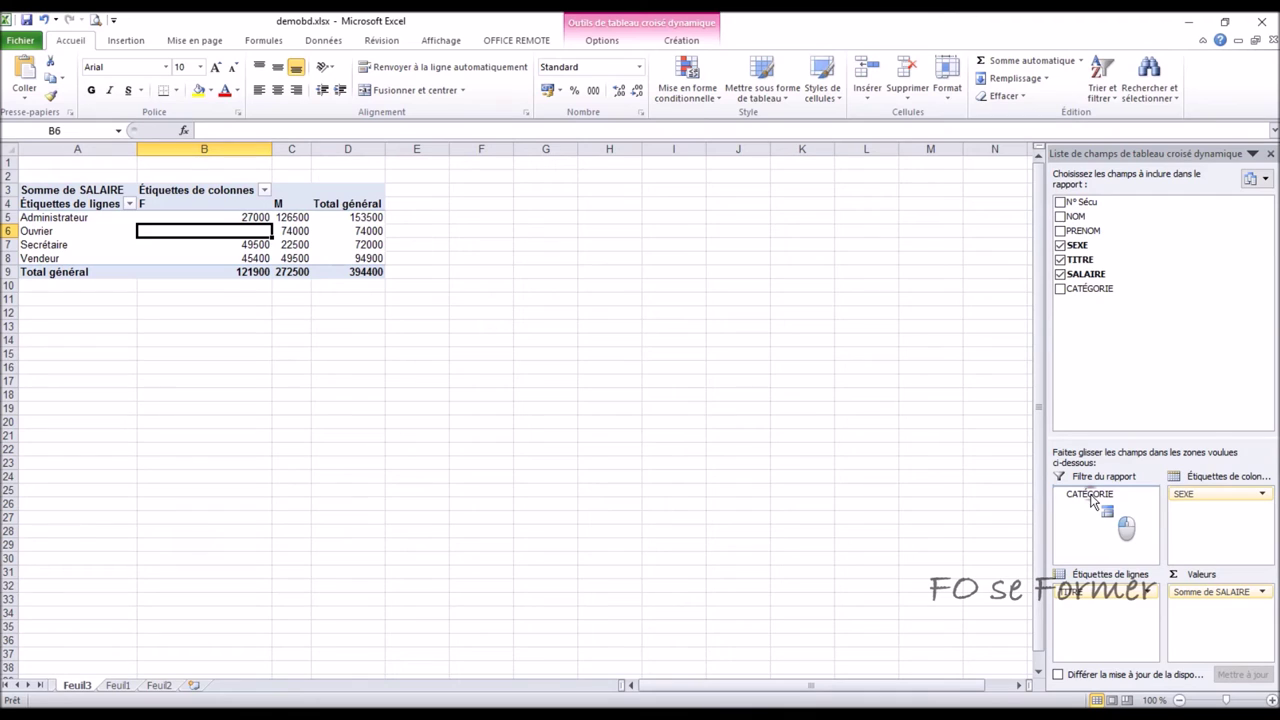
drag(1092, 502, 1092, 500)
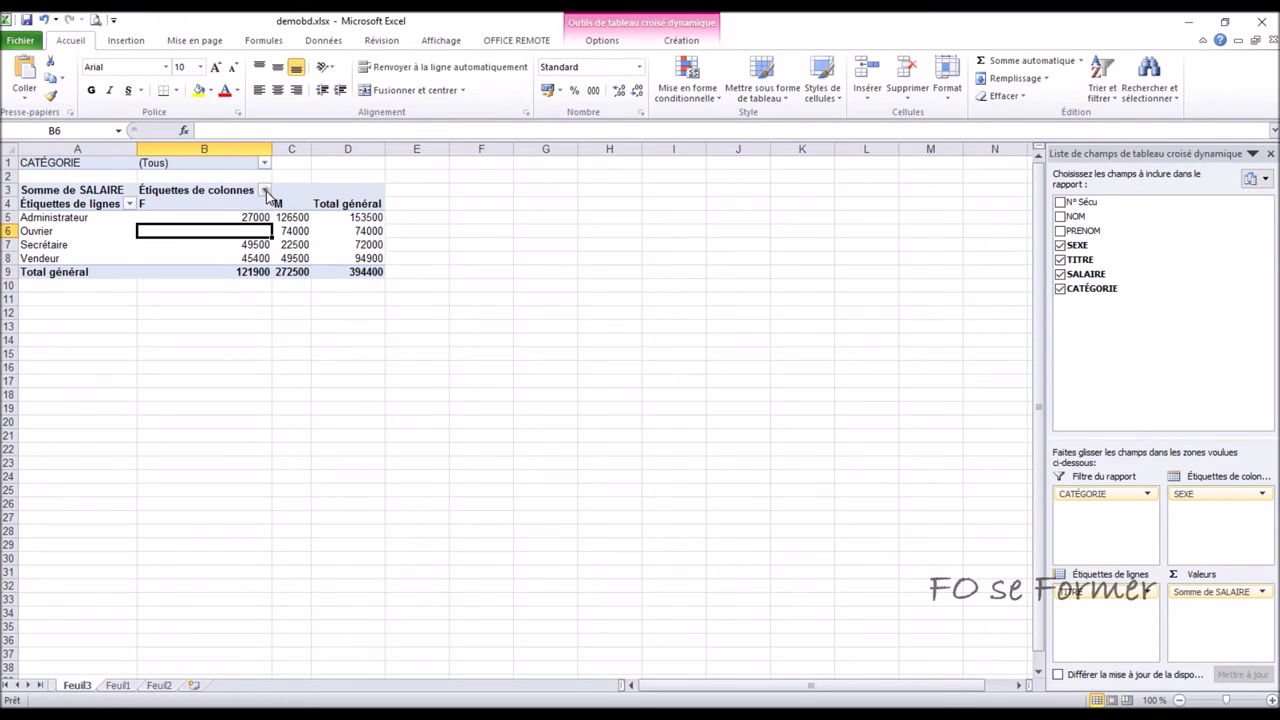
Step: Filter the SEXE columns to F only, then restore both F and M (total 394400)
click(266, 191)
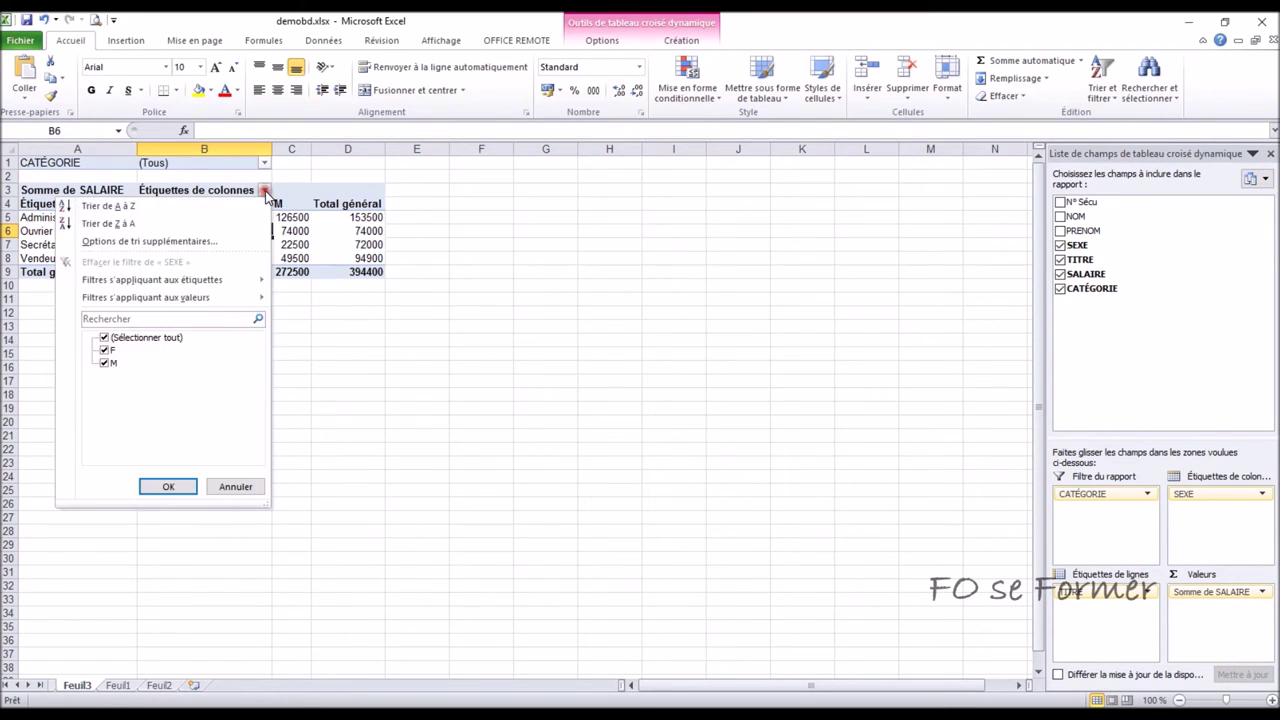
click(104, 363)
click(152, 487)
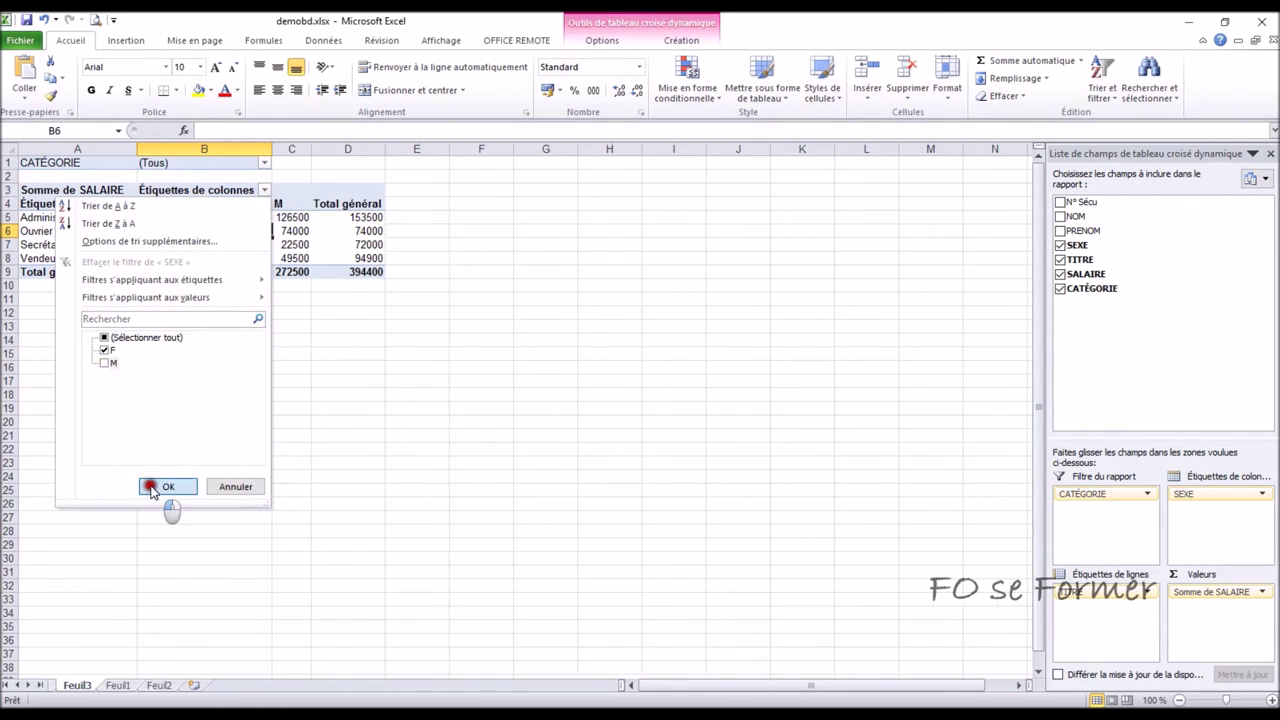
click(264, 190)
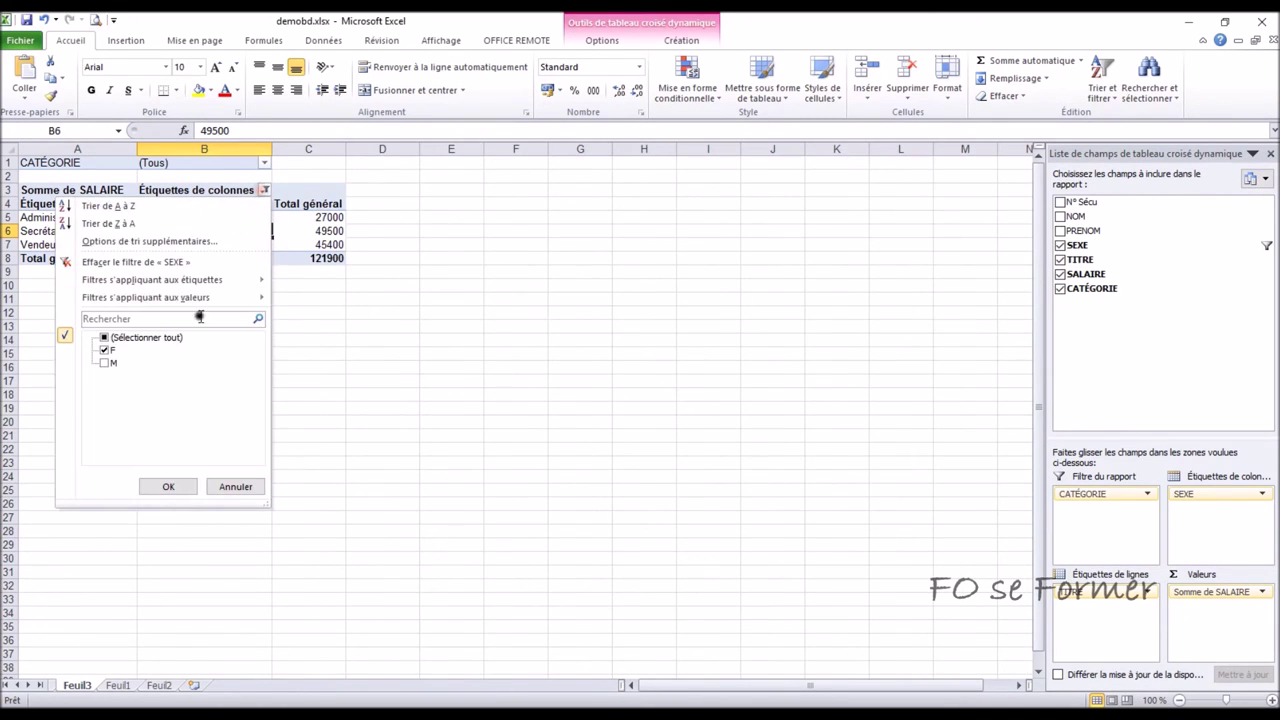
click(104, 363)
click(153, 486)
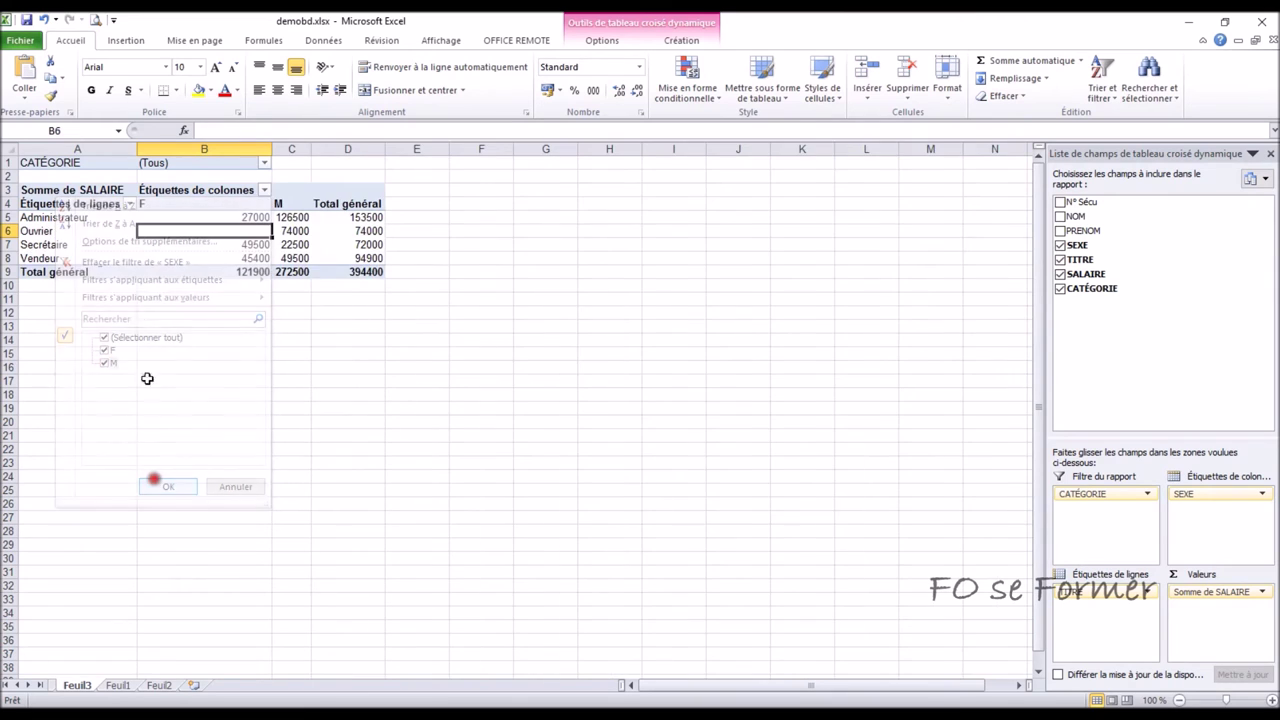
click(129, 203)
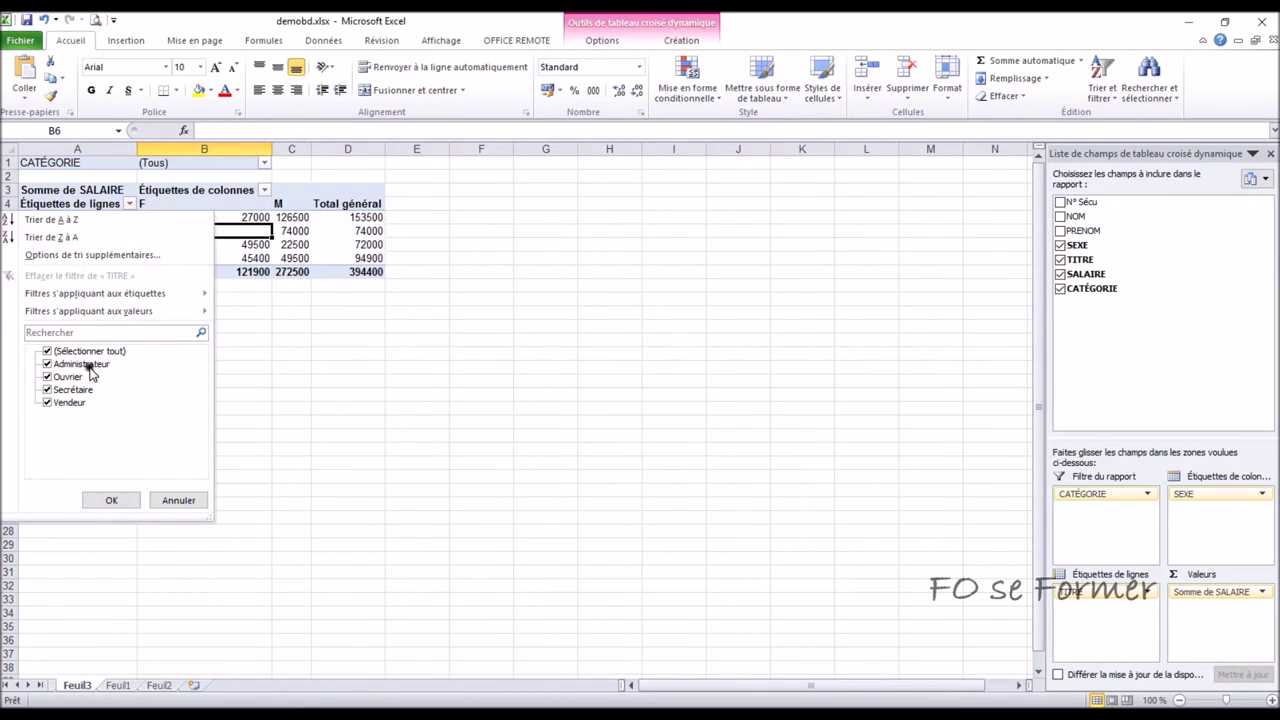
Step: Filter TITRE to Administrateur and Vendeur (total 248400), then clear the TITRE filter
click(47, 377)
click(47, 401)
click(48, 390)
click(48, 402)
click(111, 500)
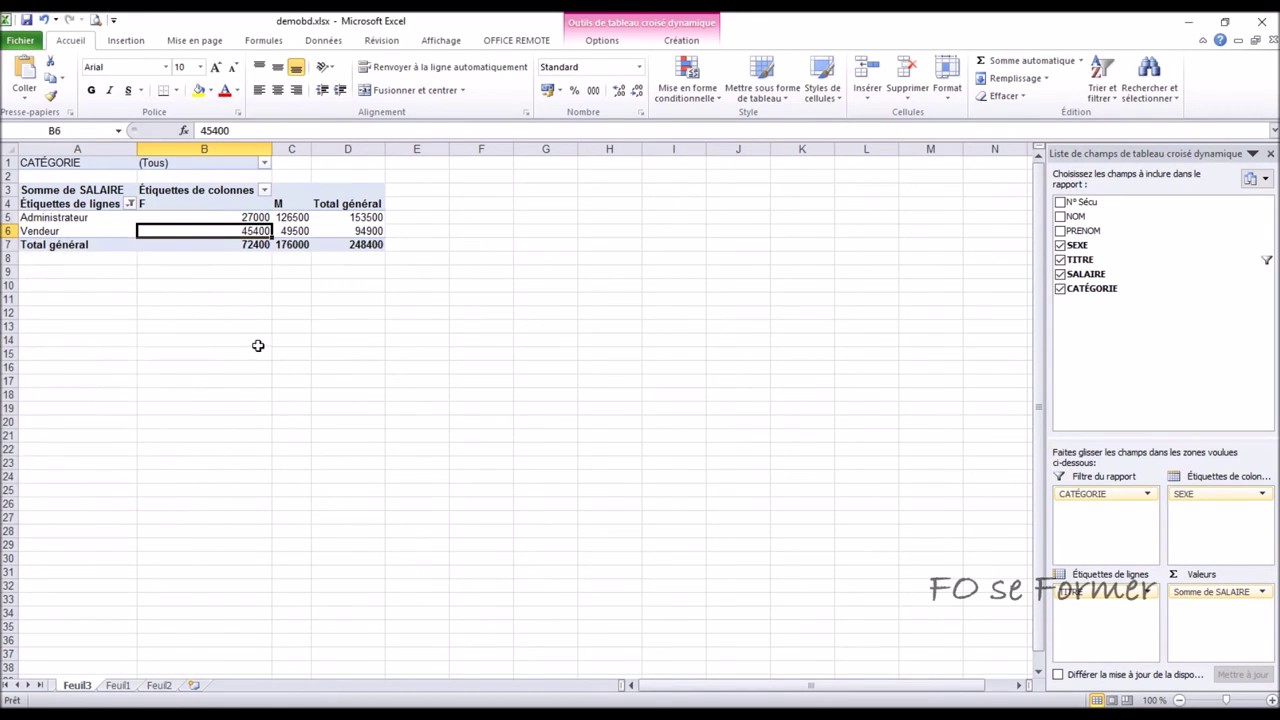
click(130, 204)
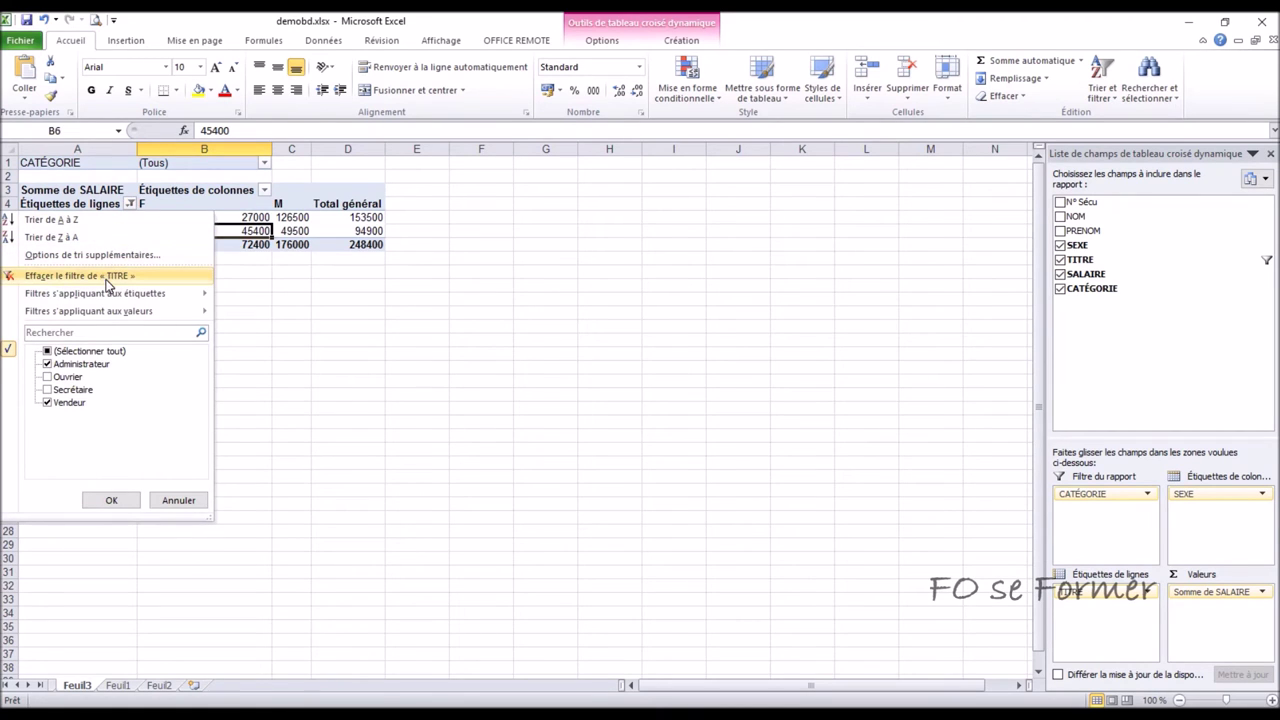
click(108, 276)
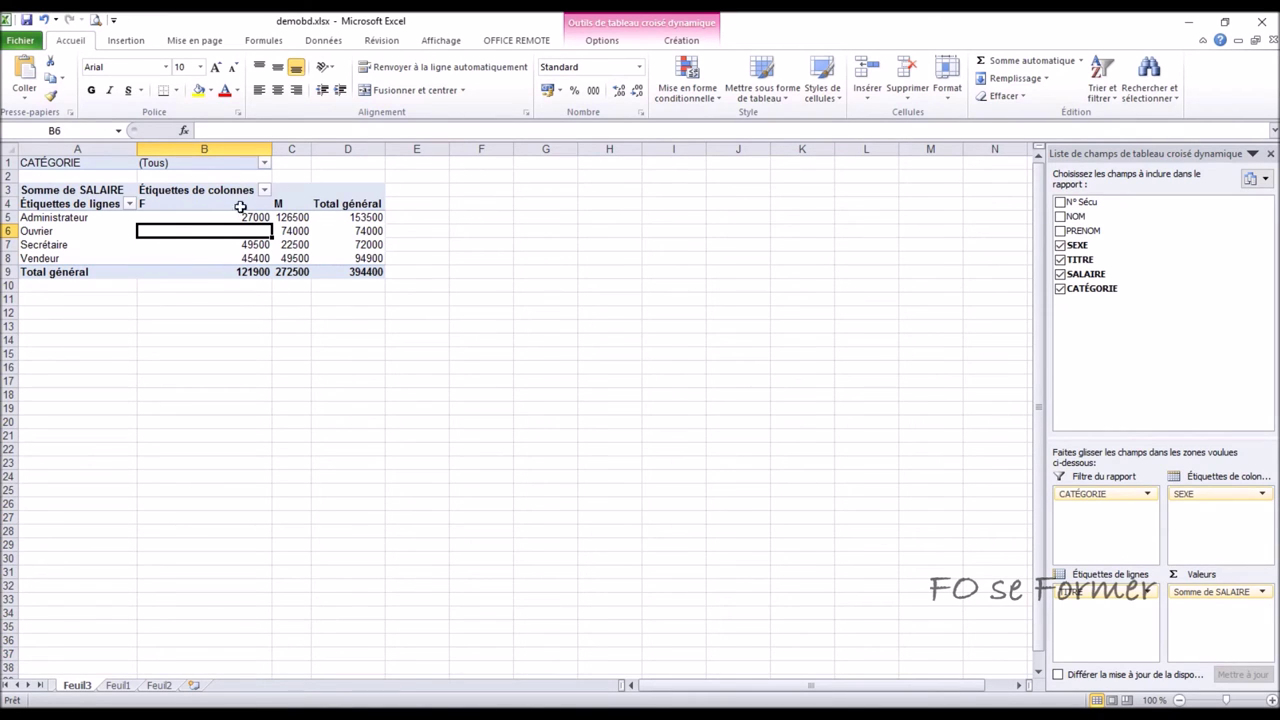
Step: Set the CATÉGORIE filter to several items, 1 and 3, totalling 126000, then view Feuil1
click(264, 163)
click(106, 213)
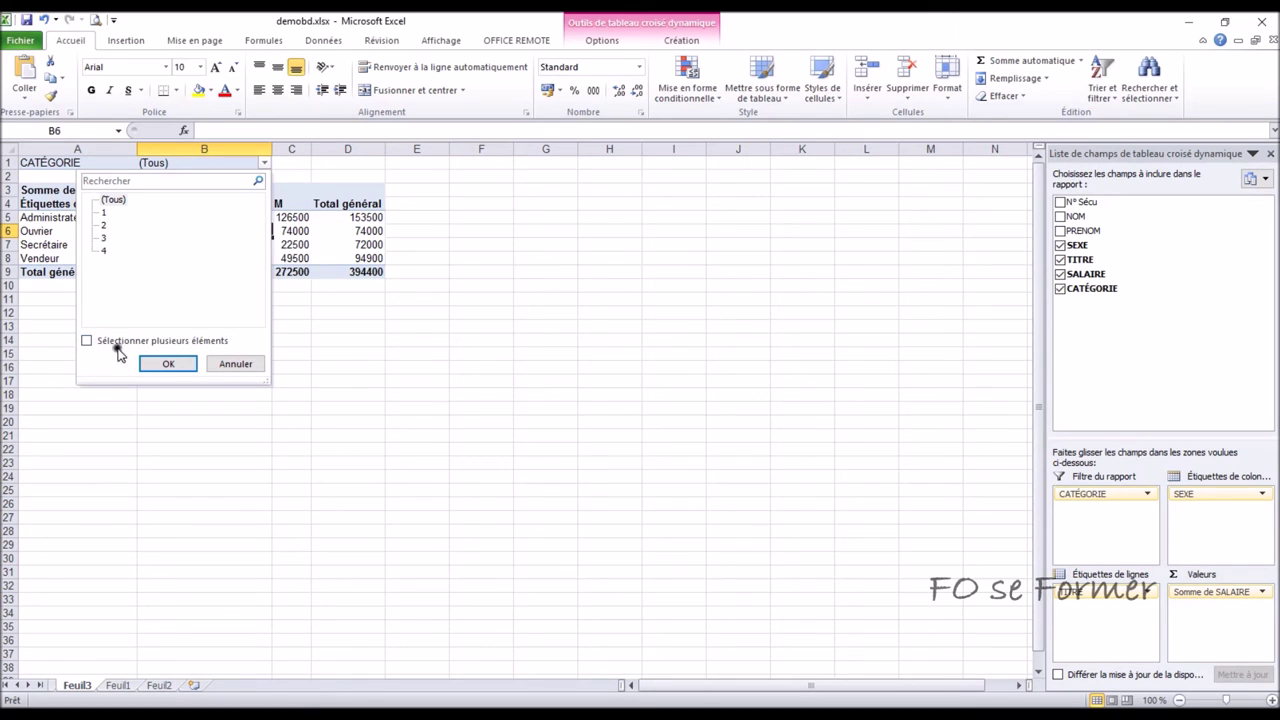
click(85, 341)
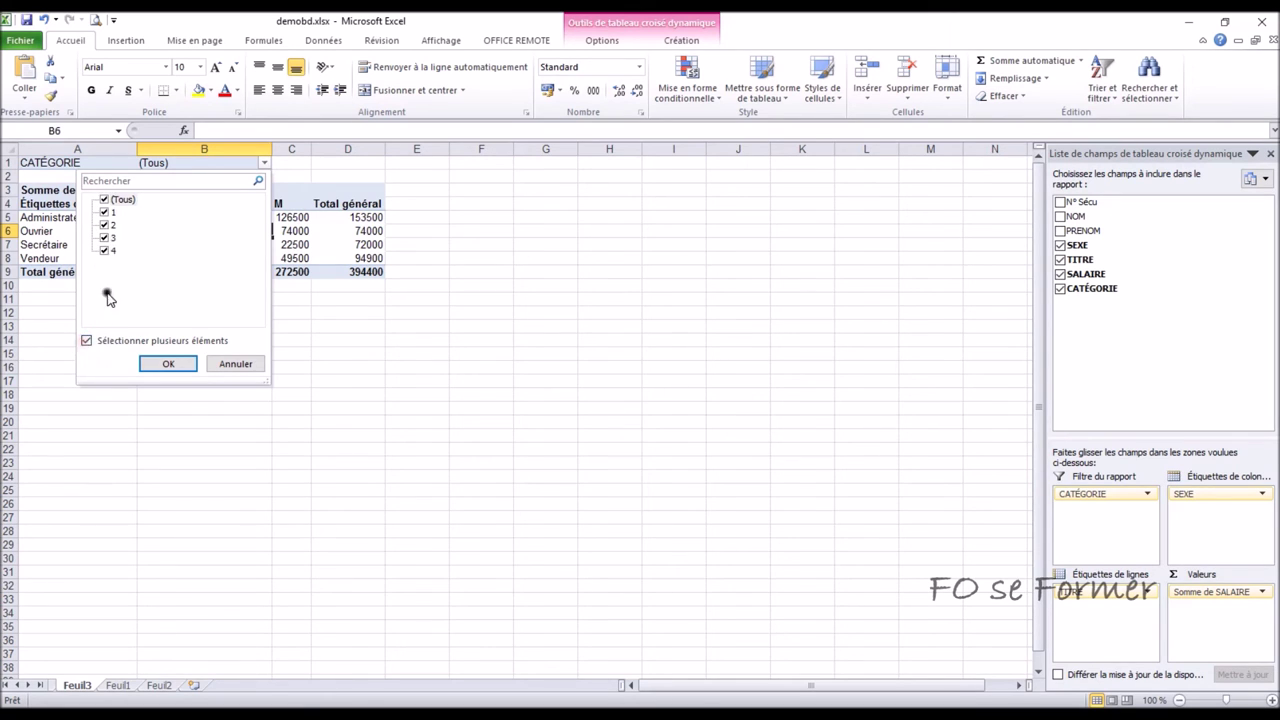
click(105, 225)
click(105, 250)
click(160, 367)
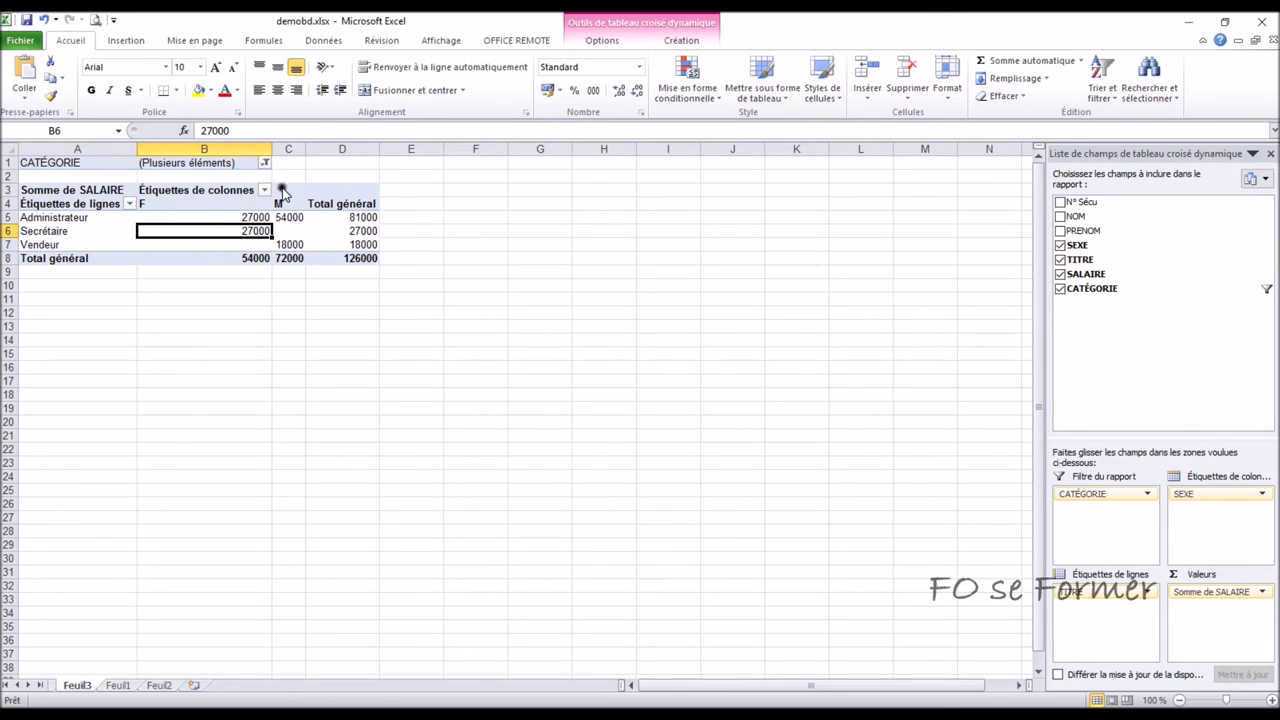
click(116, 686)
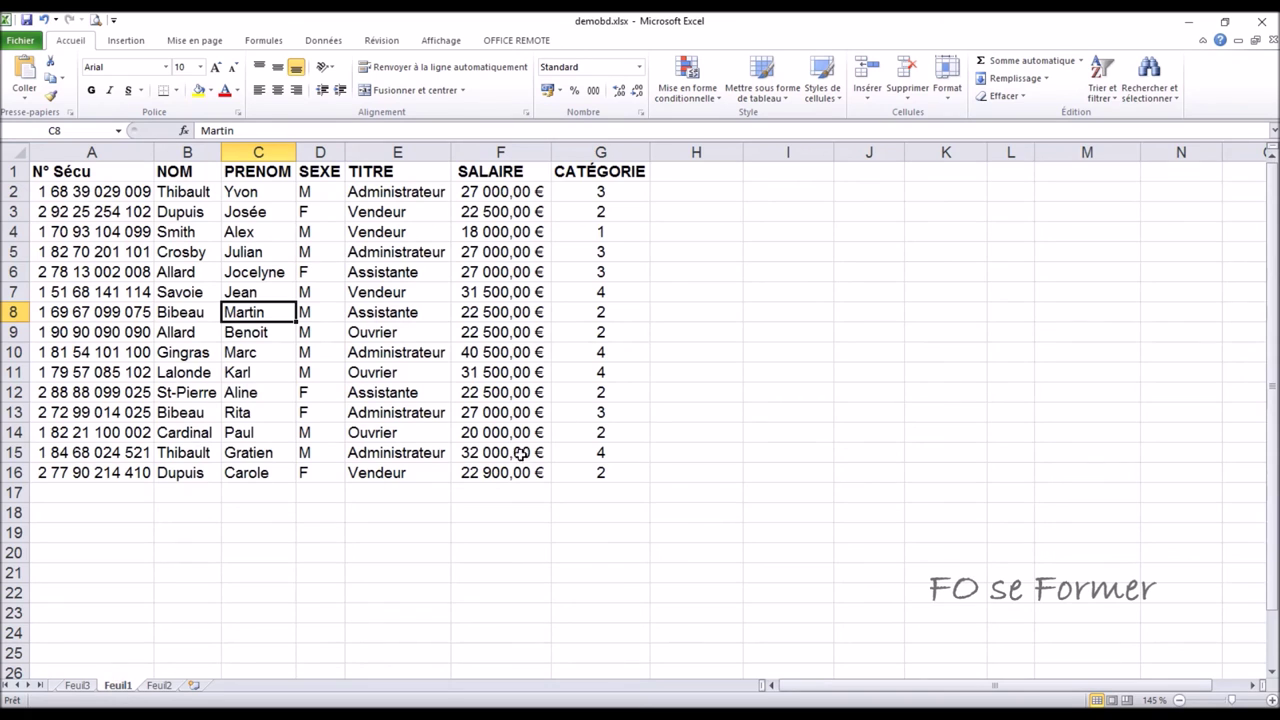
click(84, 686)
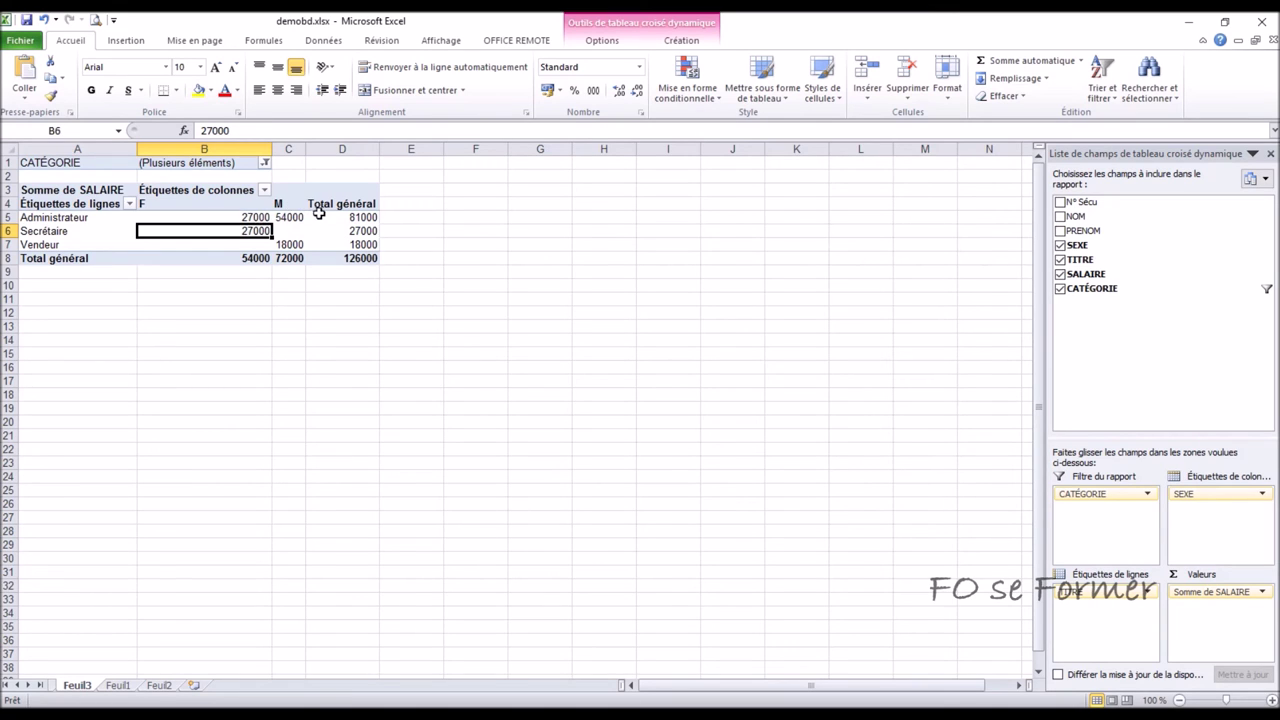
Step: Select pivot cell C5 holding 54000, then switch to the Feuil1 employee source data
mouse_move(288, 211)
click(289, 218)
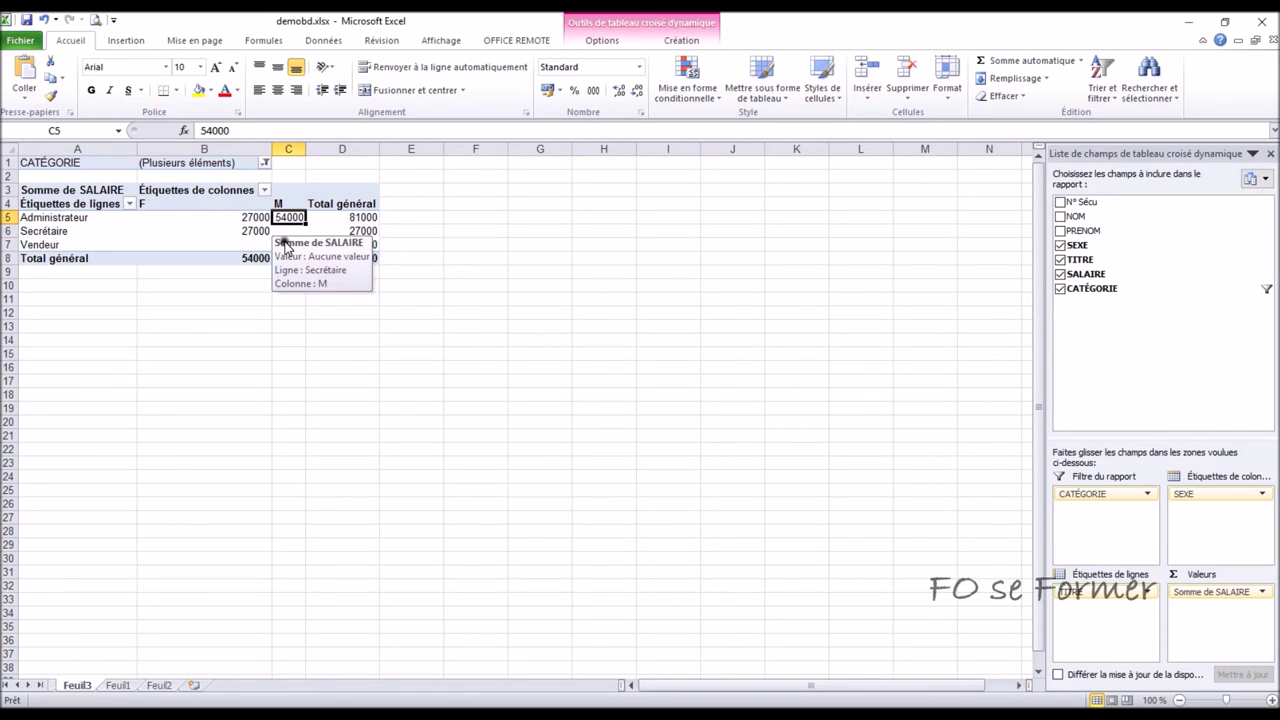
mouse_move(295, 231)
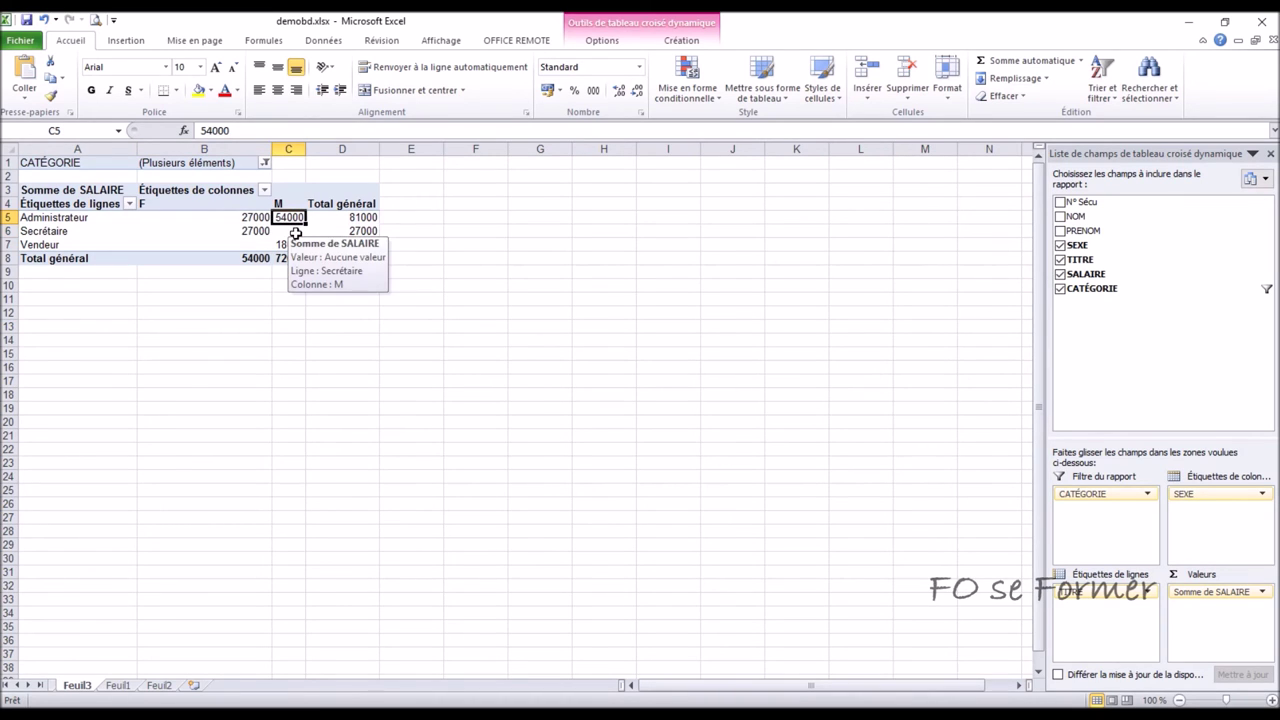
click(117, 685)
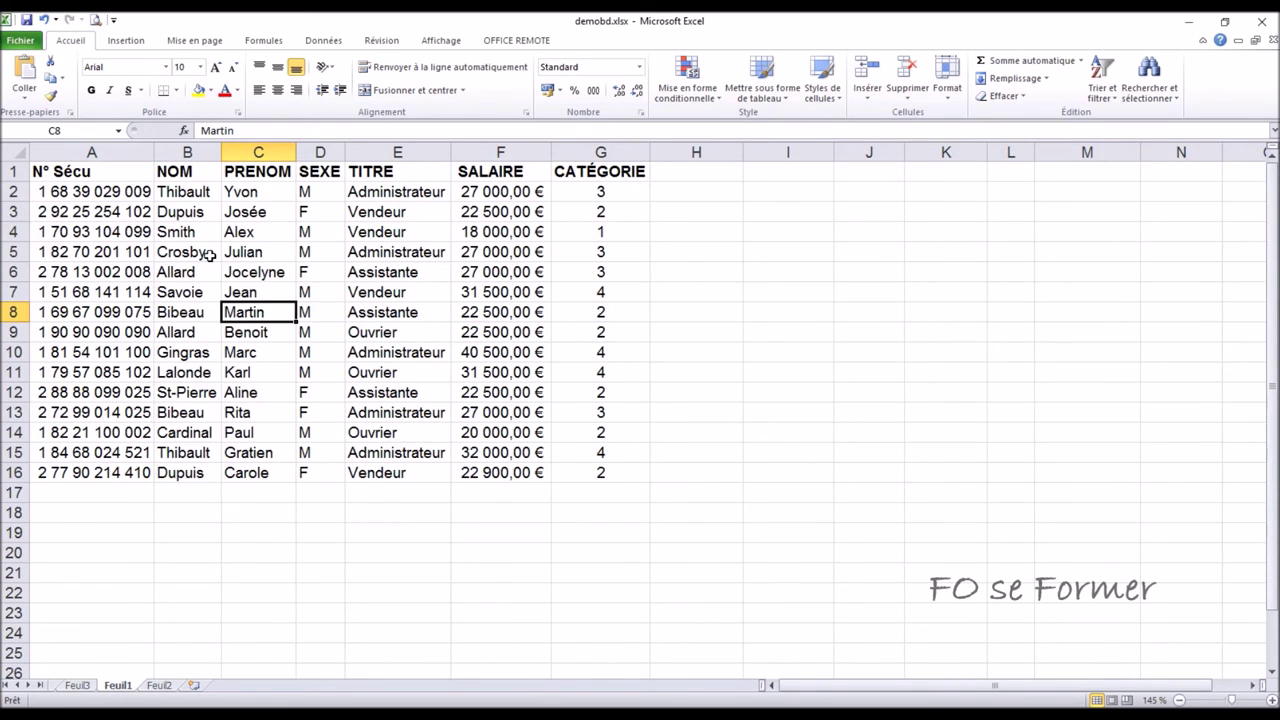
Step: Go back to the Feuil3 pivot and drill into the 54000 male Administrateur value
click(68, 687)
mouse_move(287, 217)
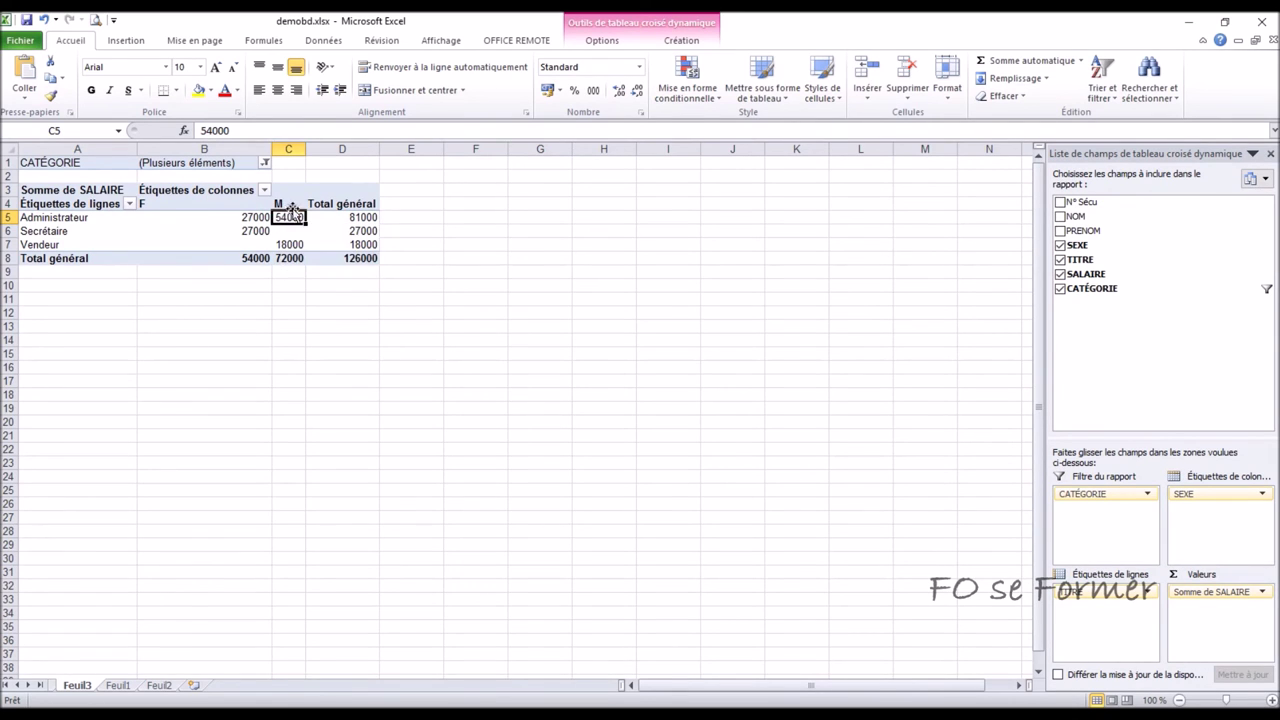
double_click(288, 216)
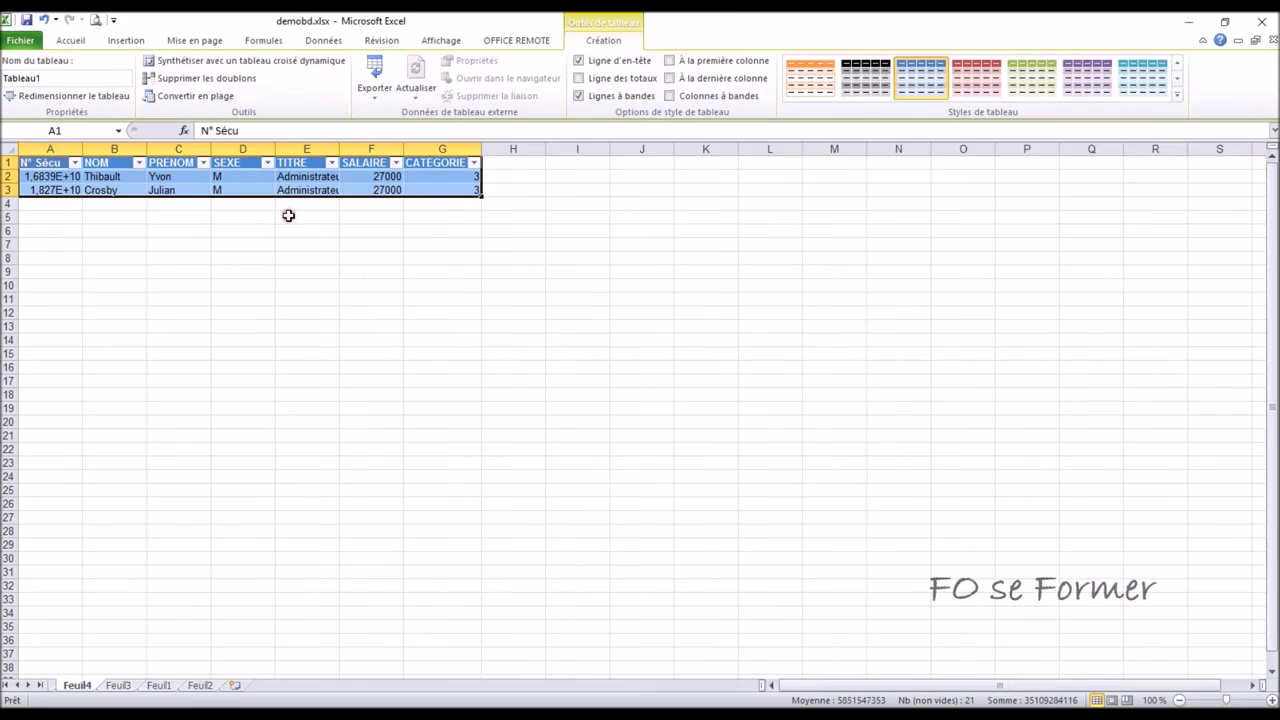
Step: Autofit column A and widen column E on the Feuil4 detail sheet, then return to Feuil3
double_click(83, 148)
click(155, 230)
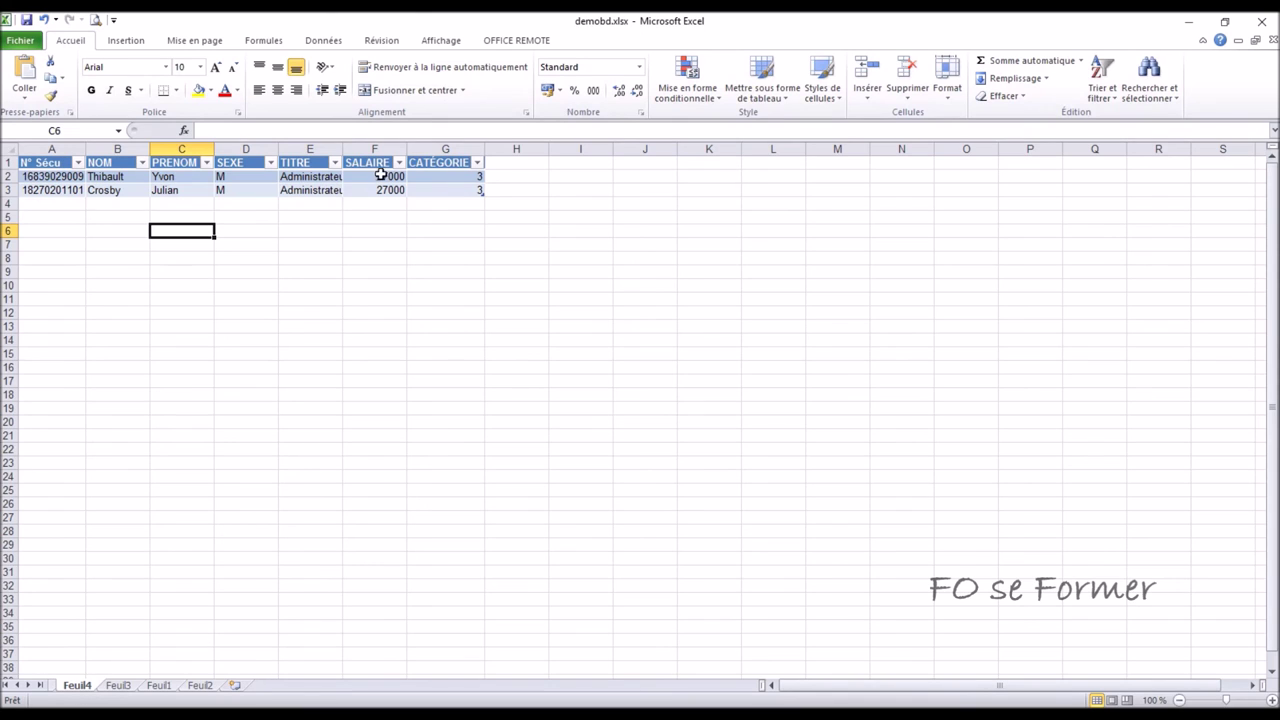
drag(341, 151, 363, 151)
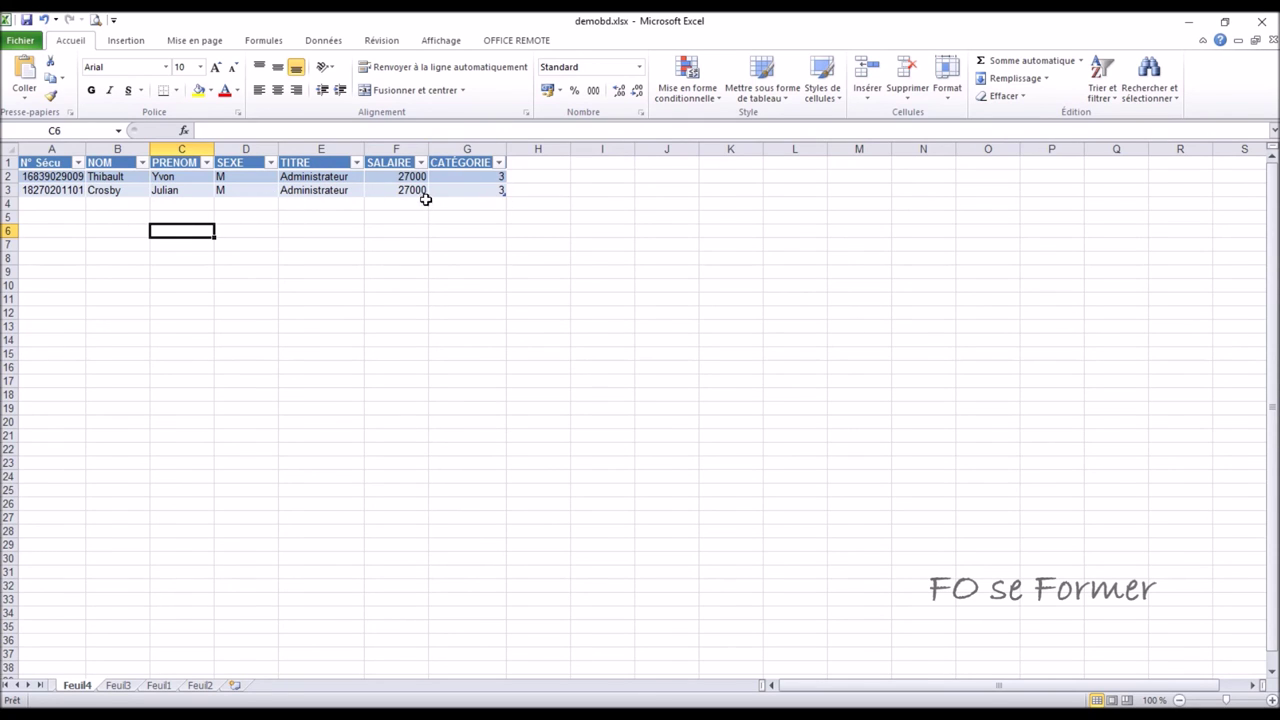
click(118, 686)
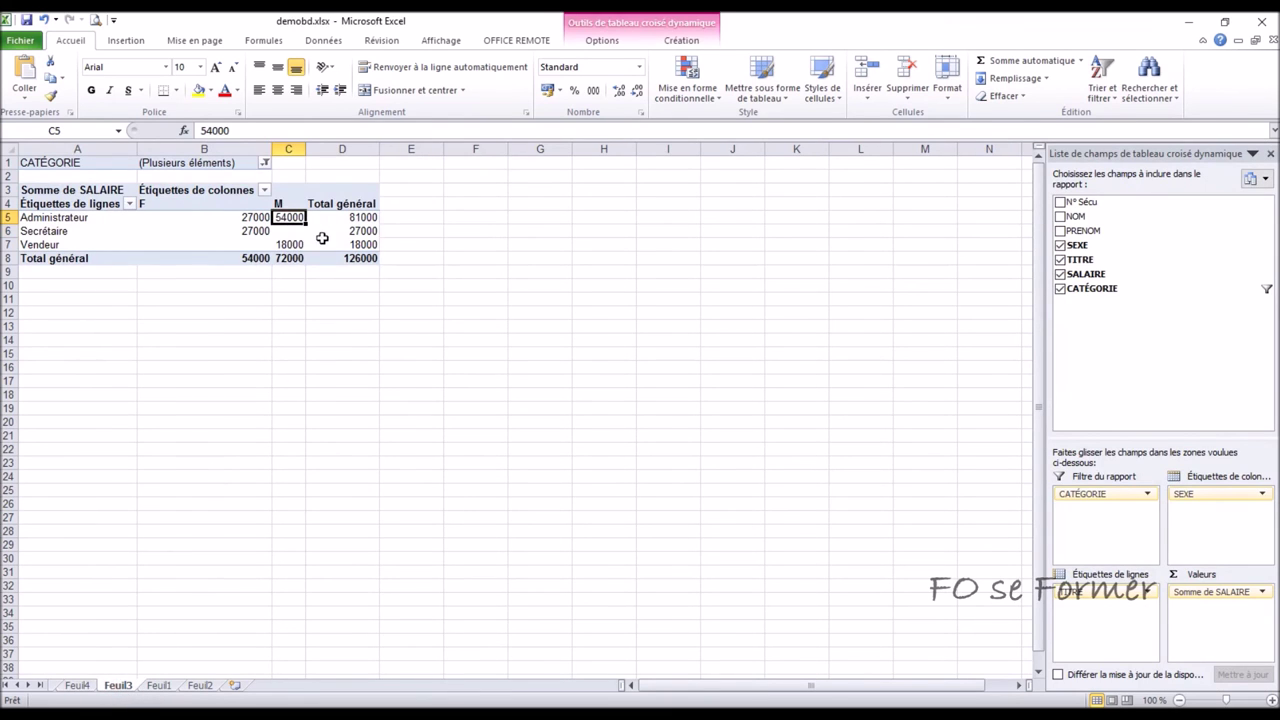
Step: Drill into the 81000 Administrateur grand total to list its three records on Feuil5
mouse_move(365, 226)
click(368, 218)
mouse_move(365, 218)
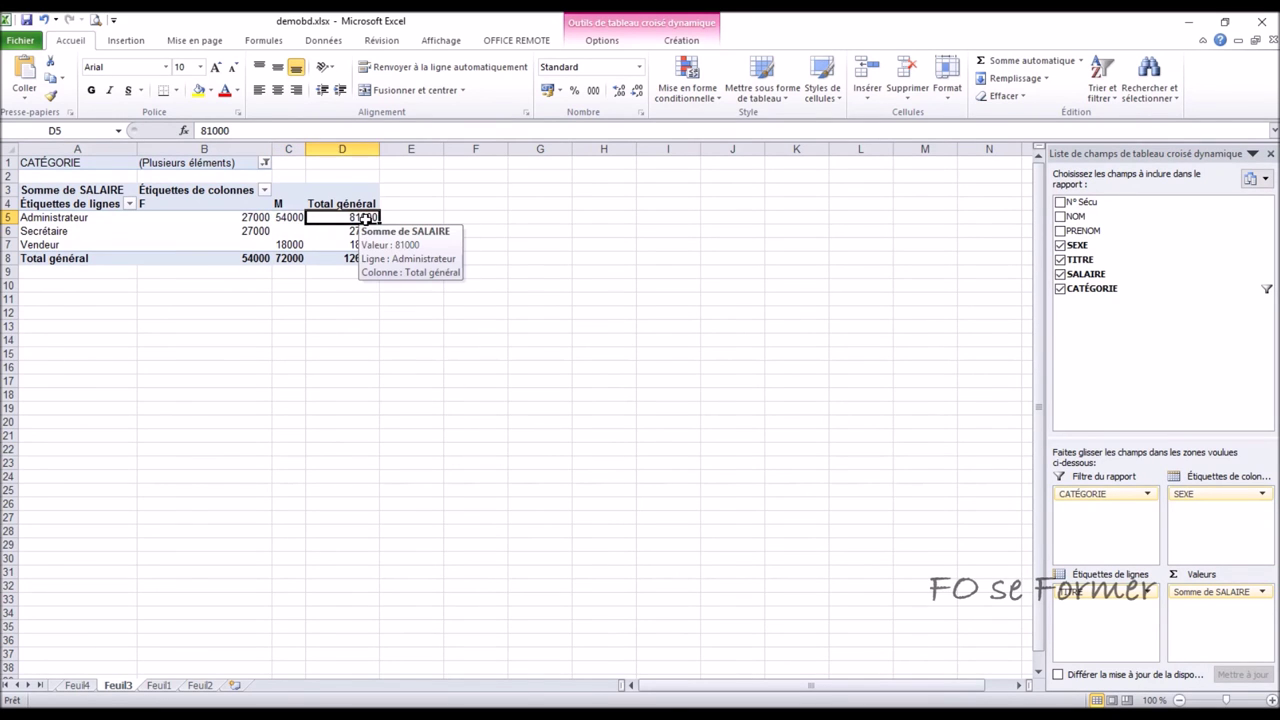
double_click(365, 218)
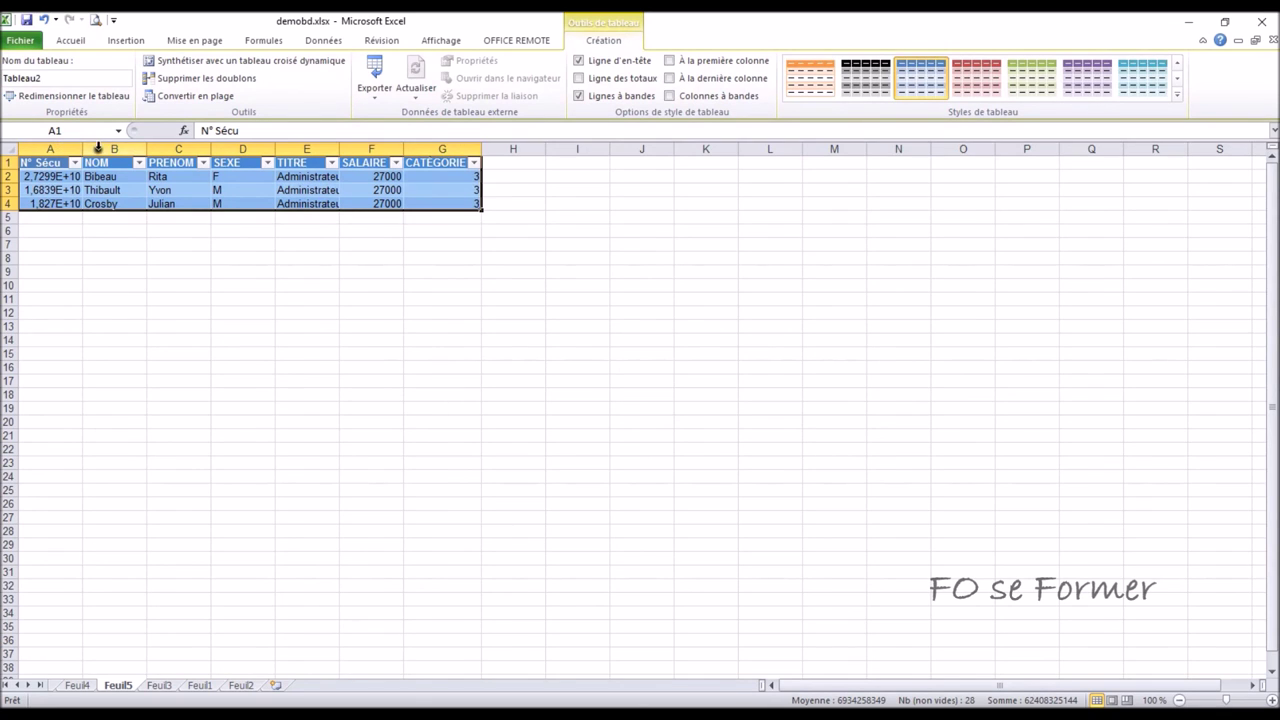
Step: Widen columns A and E on Feuil5, then show the Feuil1 source data
drag(83, 149, 111, 149)
click(245, 245)
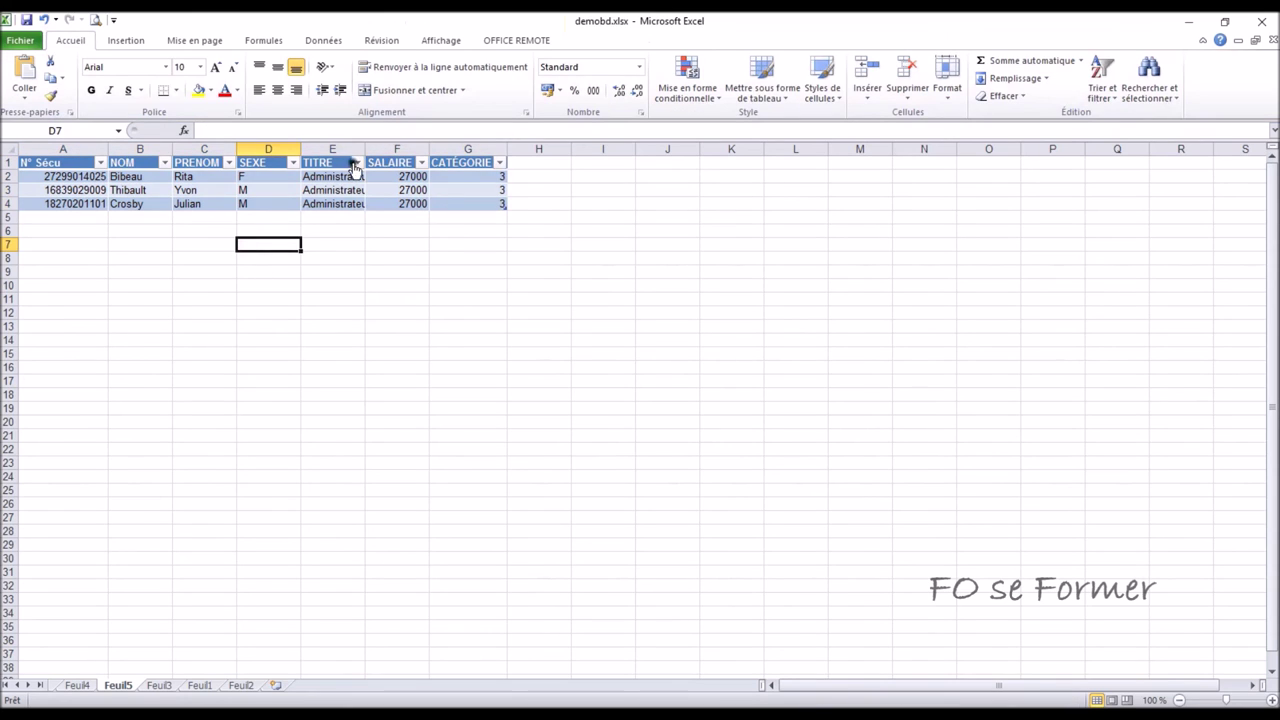
drag(365, 149, 403, 149)
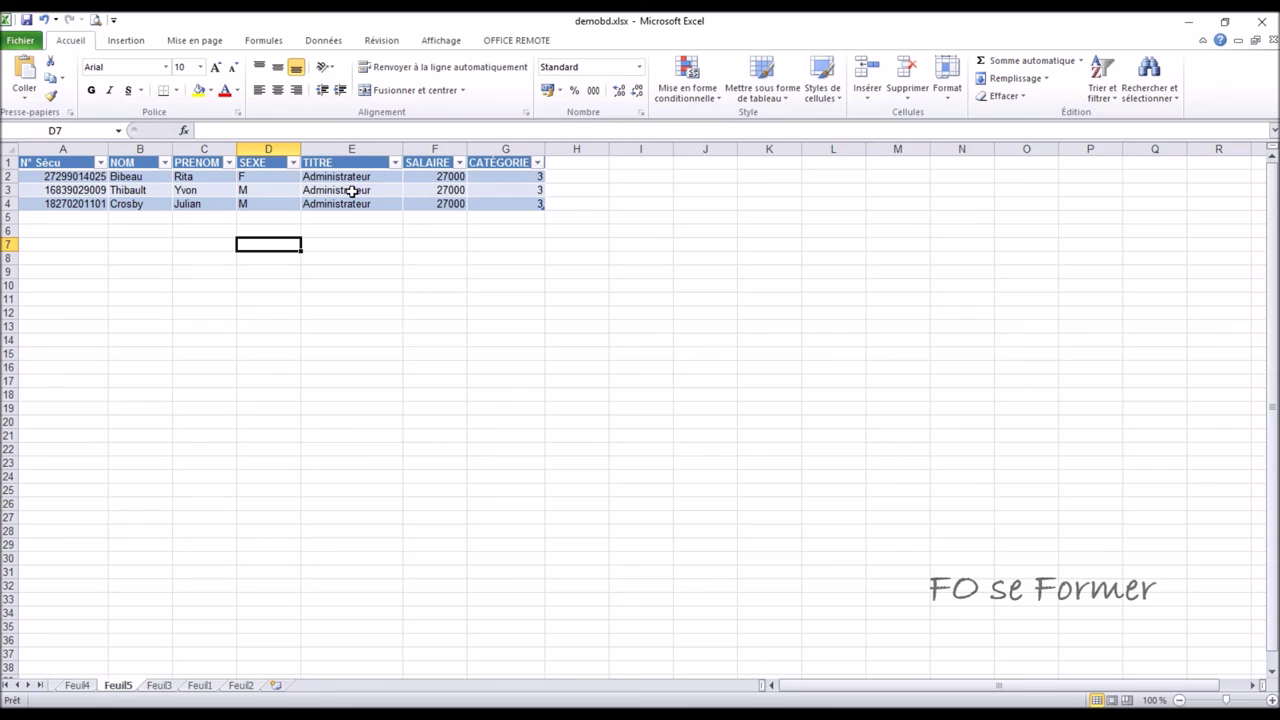
click(200, 685)
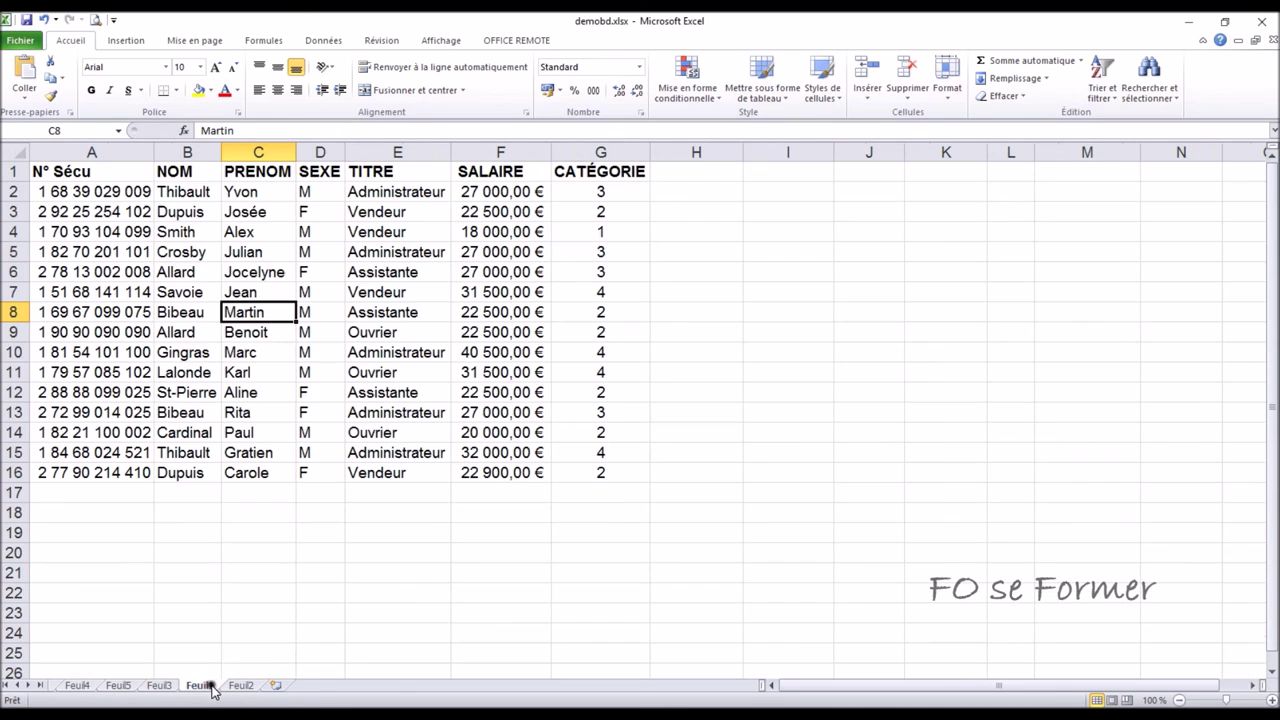
Step: Drill into the 72000 male total to create Feuil6, widen its column A, then return to Feuil3
click(163, 684)
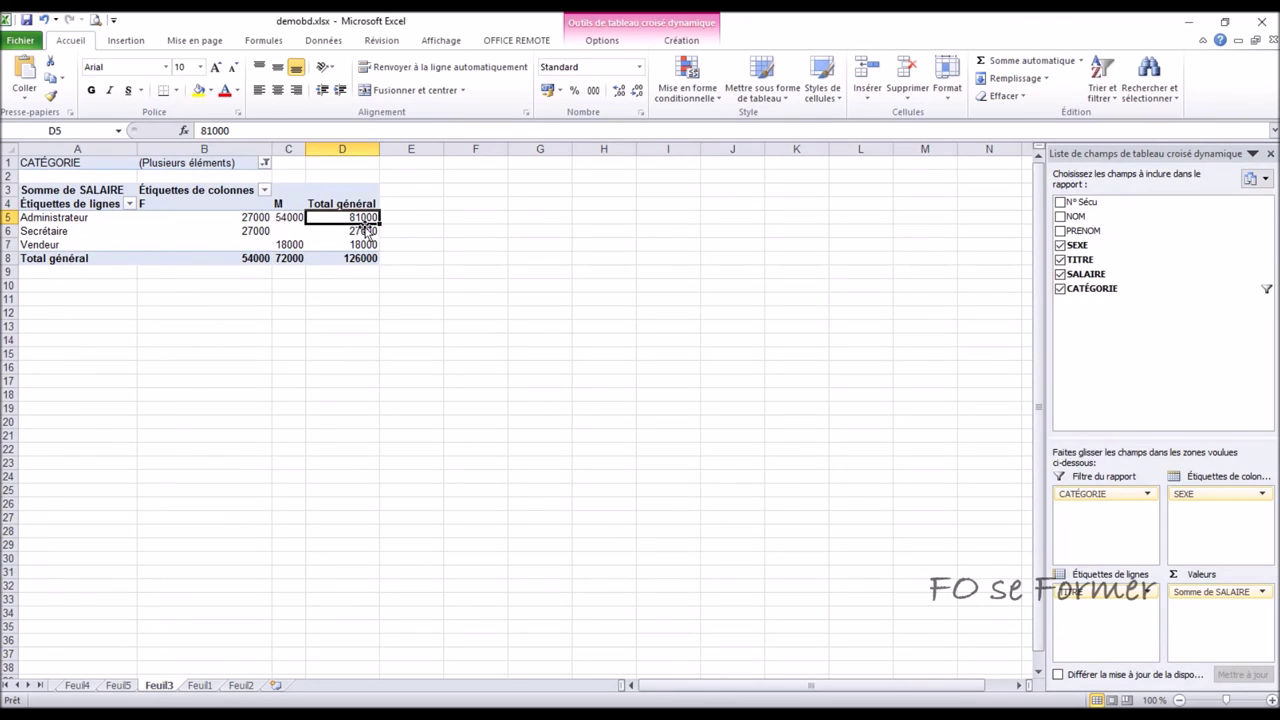
click(288, 260)
double_click(288, 260)
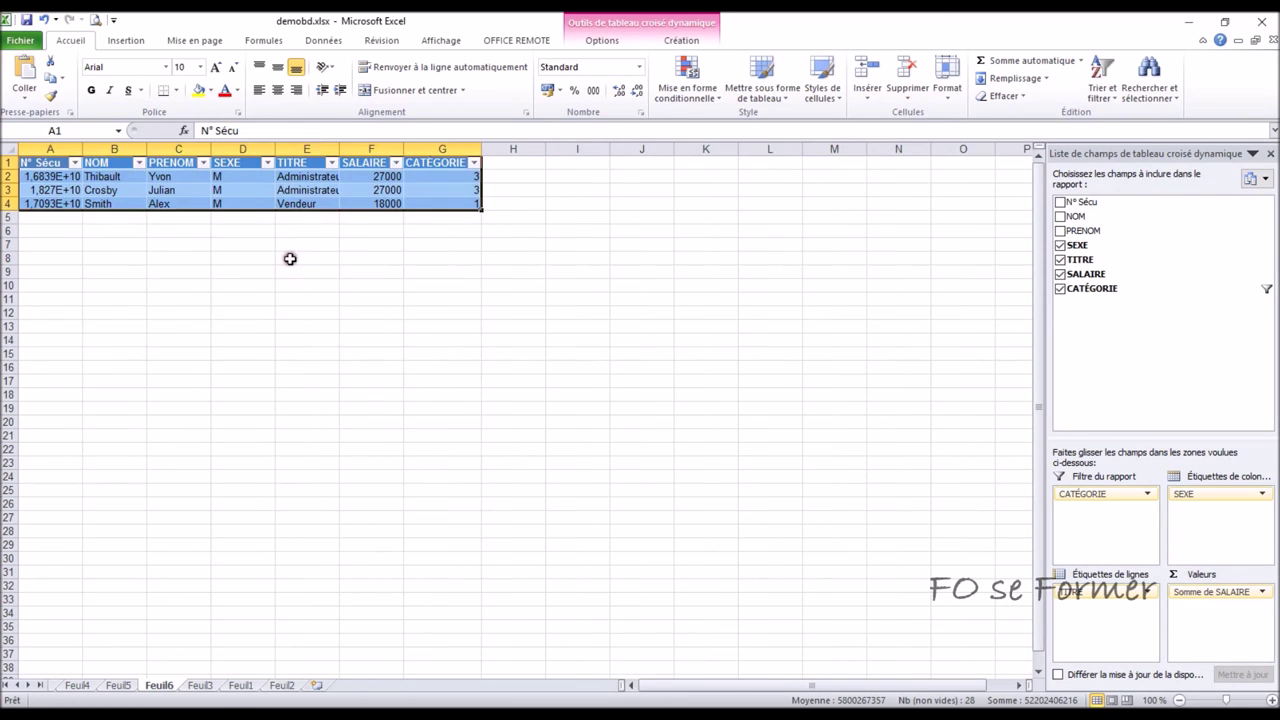
click(286, 275)
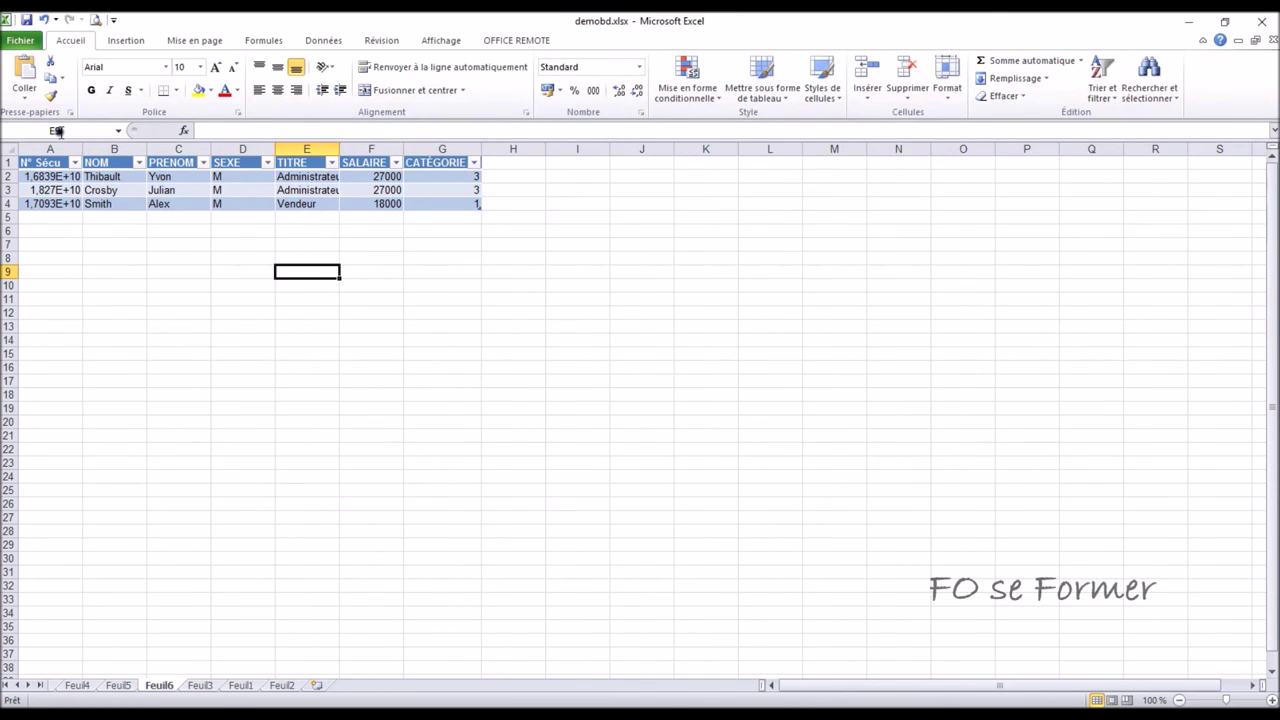
drag(82, 149, 127, 149)
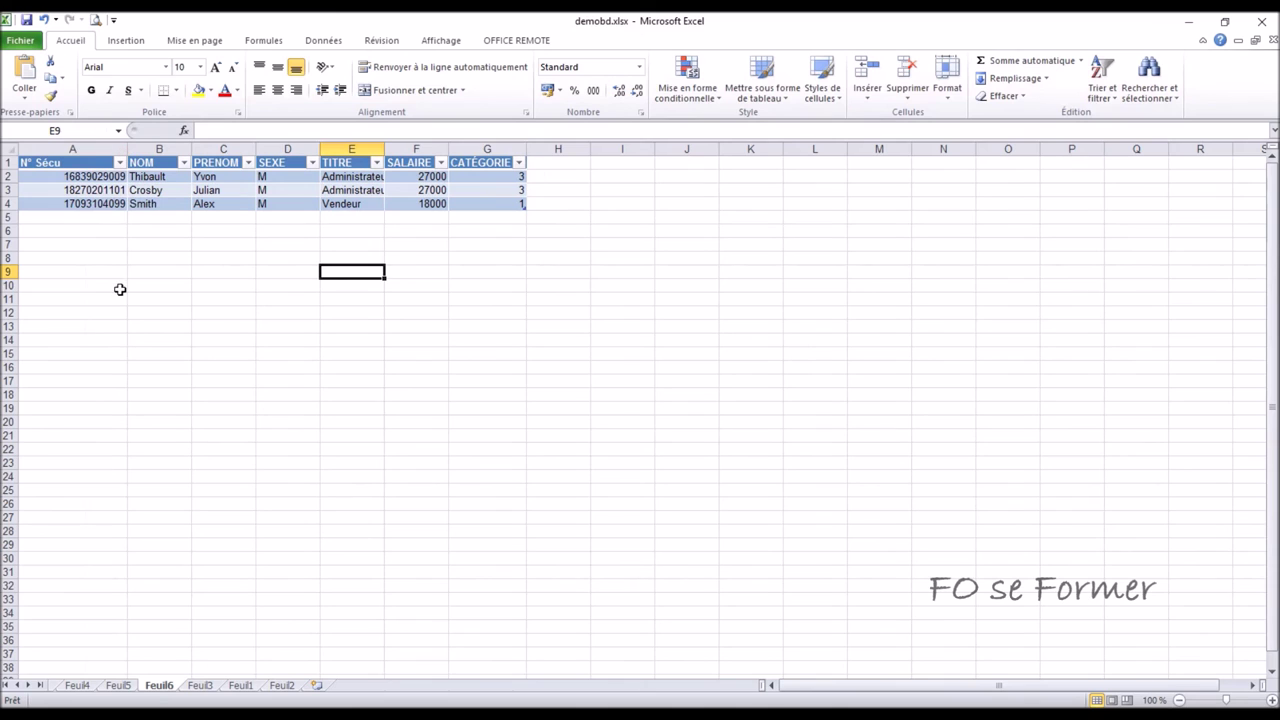
click(200, 685)
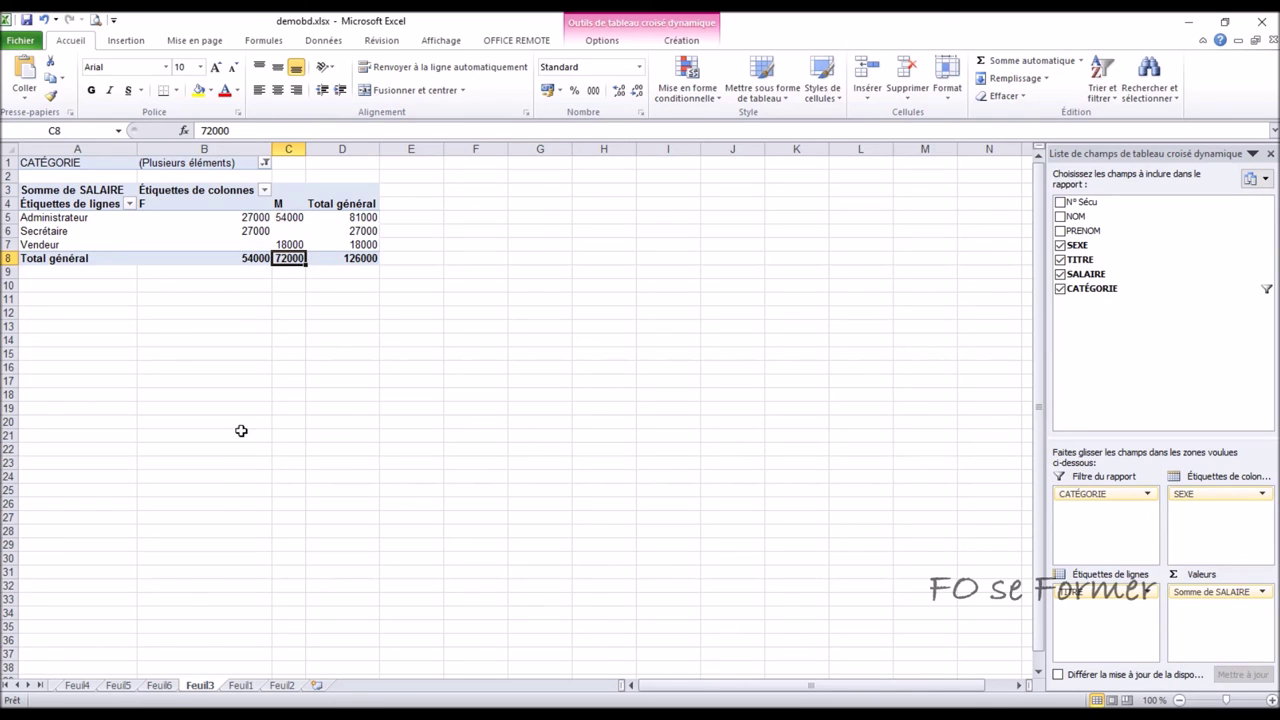
Step: Widen Feuil6's TITRE column E to show Administrateur fully, then return to the Feuil3 pivot
click(159, 685)
drag(384, 149, 413, 147)
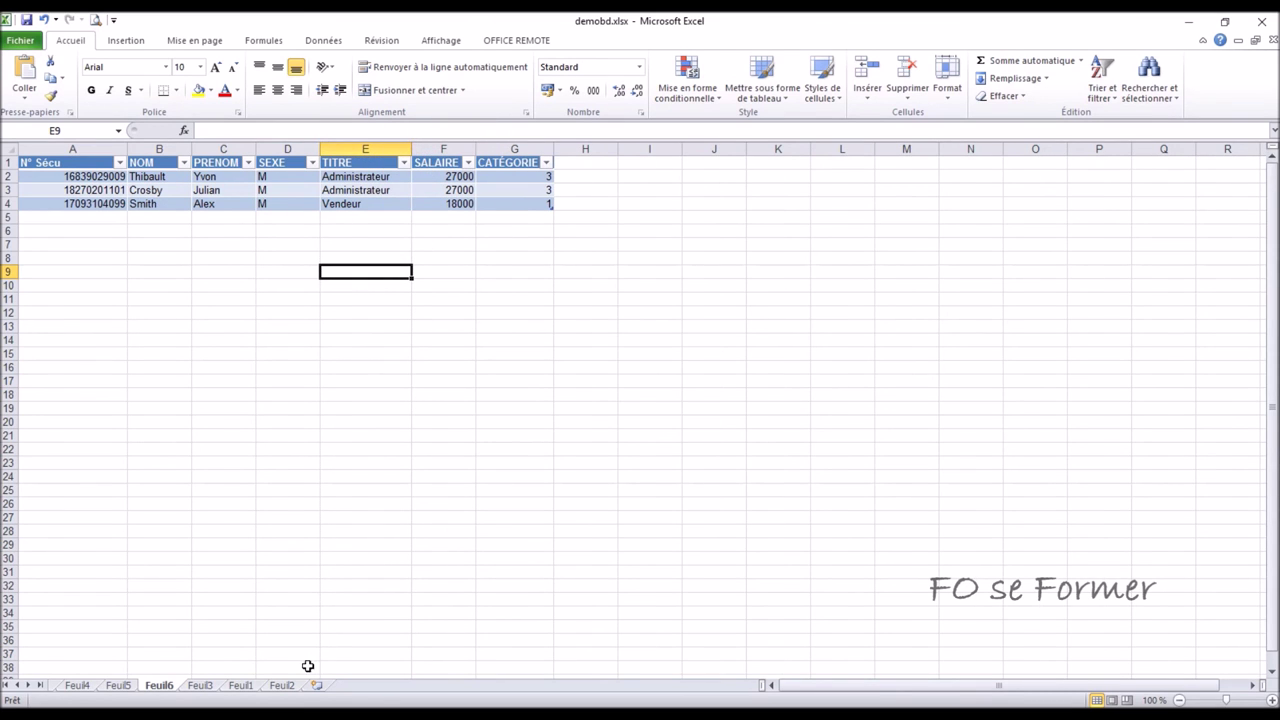
click(198, 686)
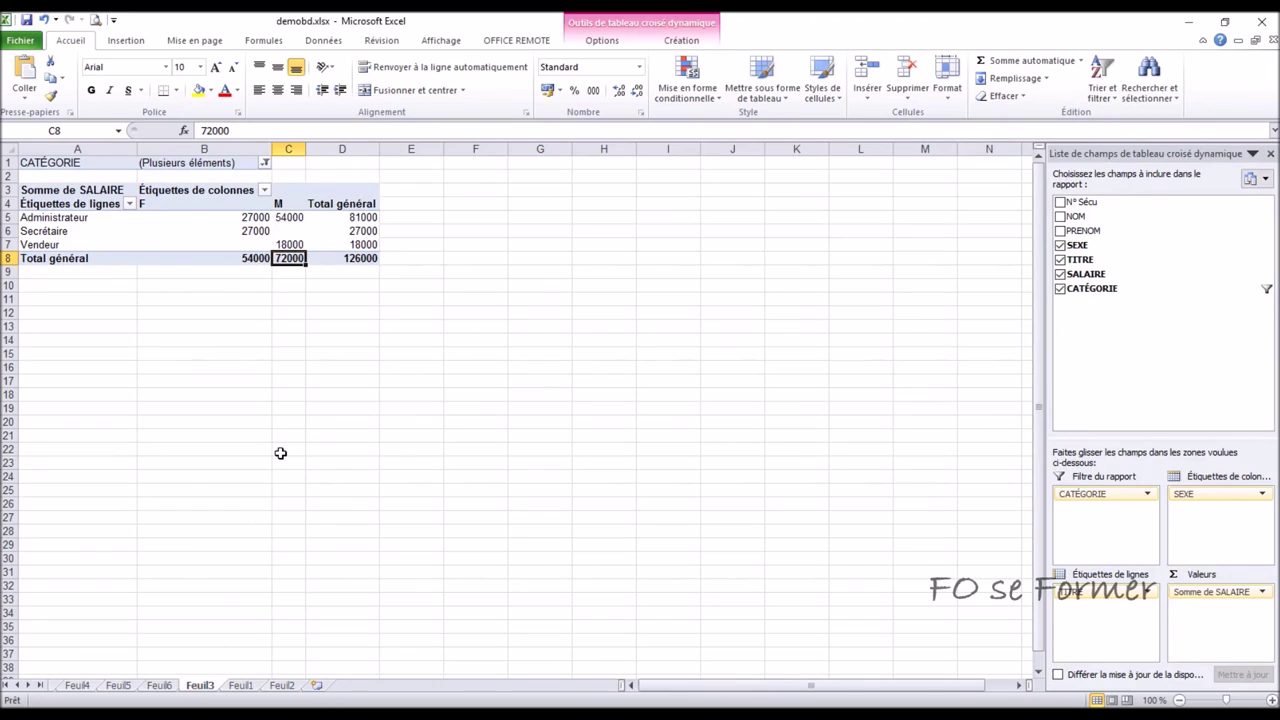